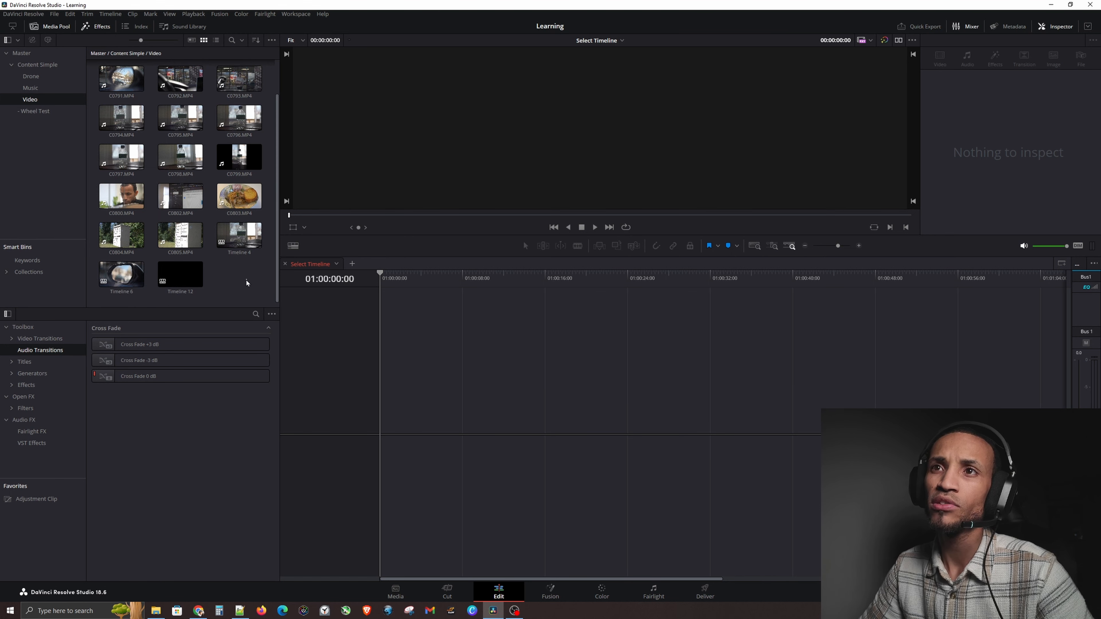
Step: Create a timeline from C0804.MP4 and stack C0803.MP4 above it on Video 2, aligned to the start
left_click(118, 233)
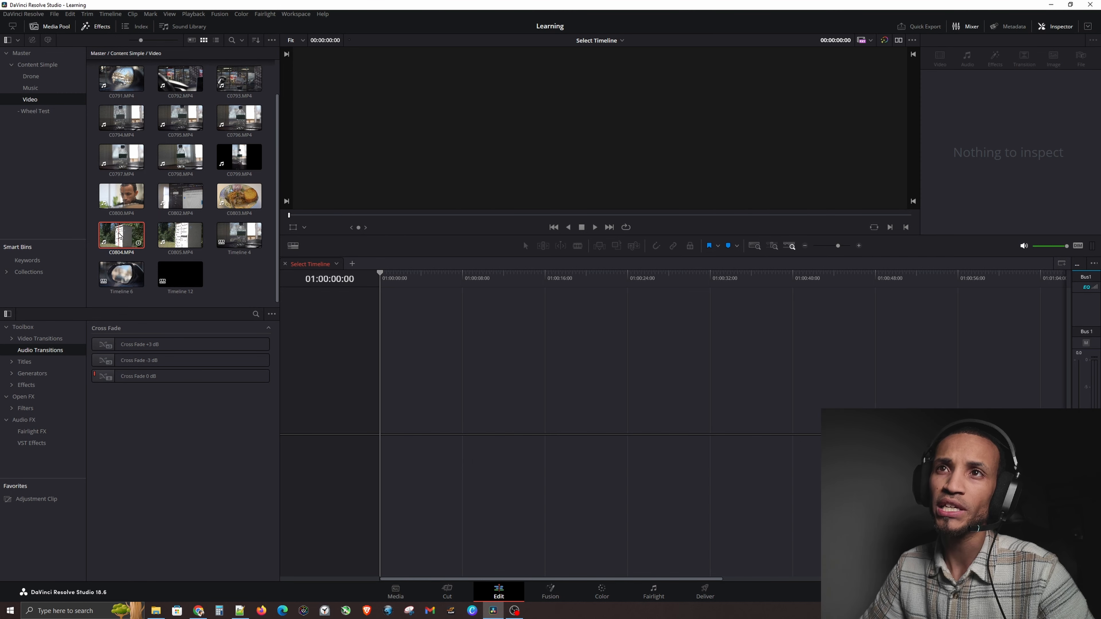
left_click_drag(103, 242, 409, 421)
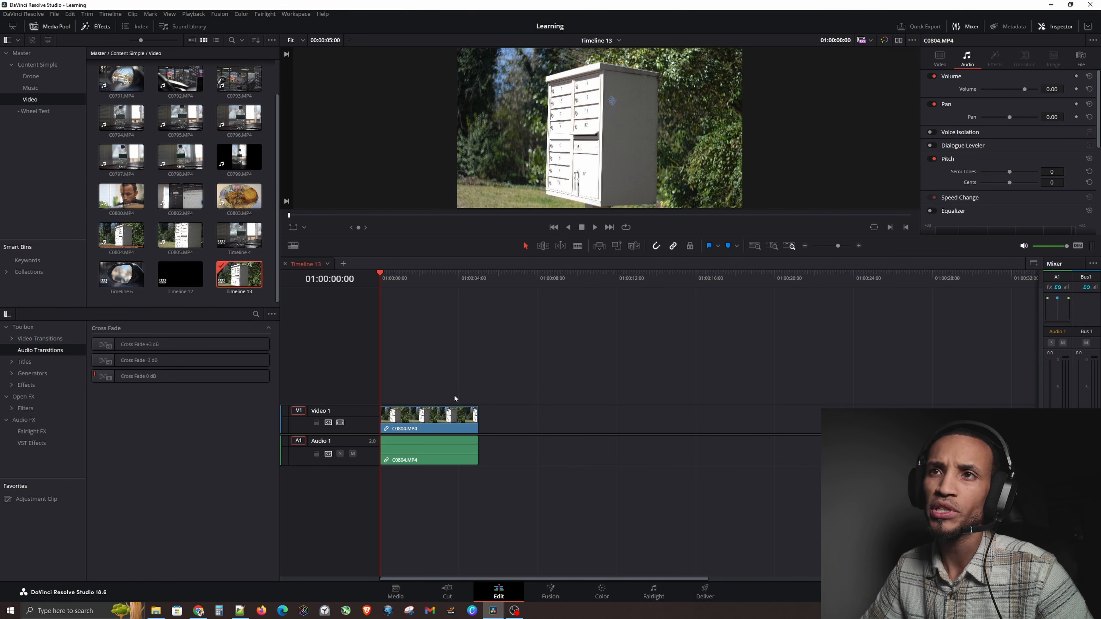
left_click_drag(234, 196, 382, 387)
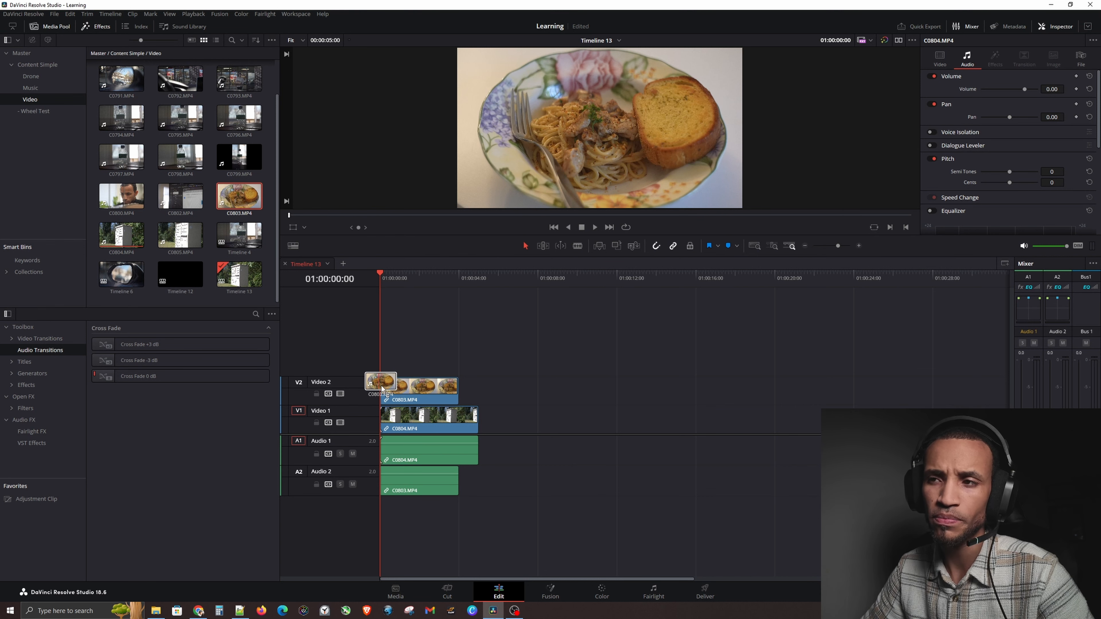
left_click_drag(382, 388, 381, 387)
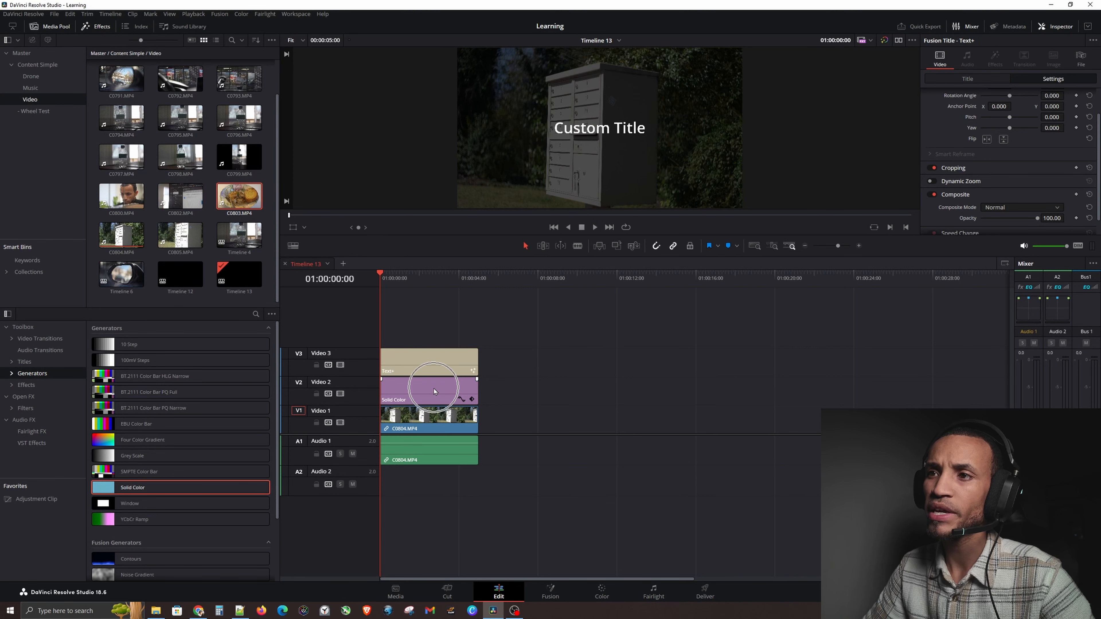
Step: Select the Text+ title, the Solid Color layer and the C0804.MP4 clip in turn to examine the layer stack
left_click(429, 361)
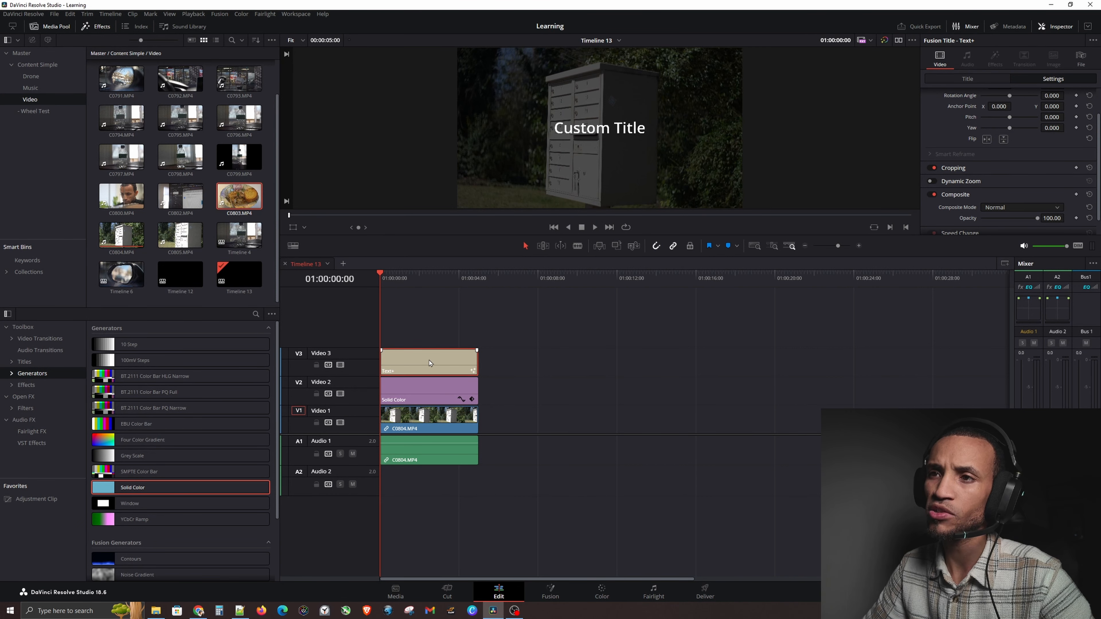
left_click(426, 392)
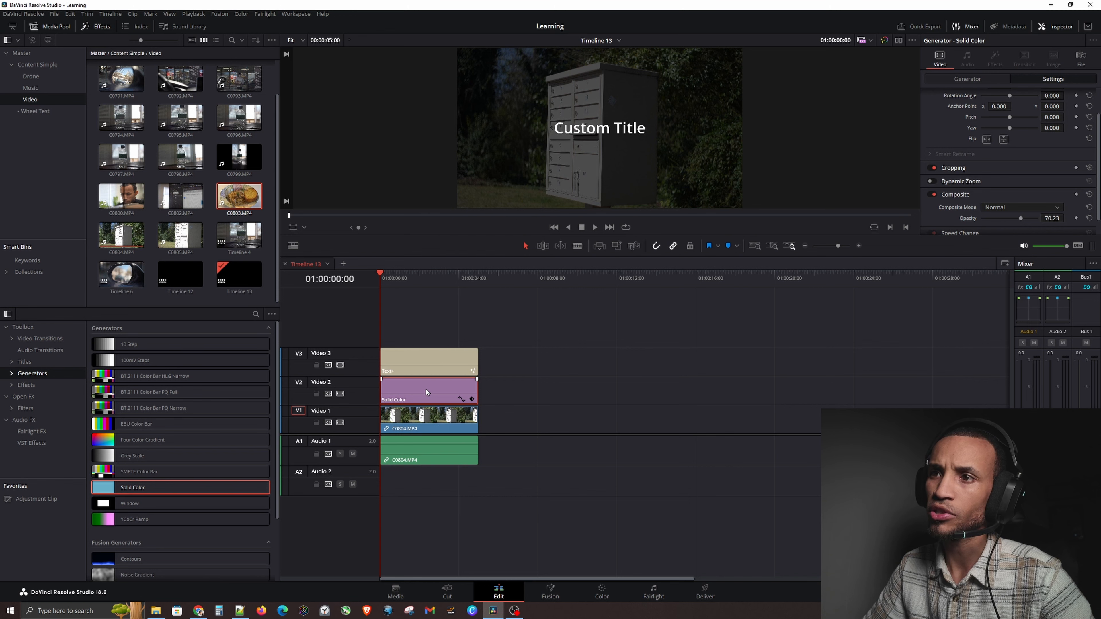
left_click(419, 420)
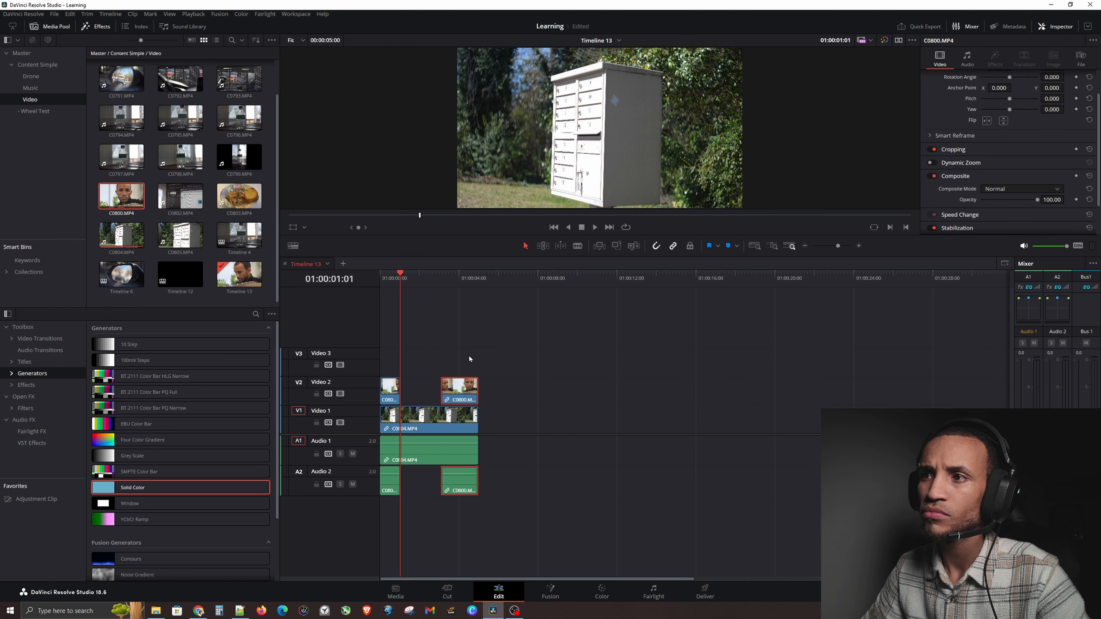
Step: Shift the second C0800.MP4 segment slightly earlier on Video 2 and play the timeline from the start
left_click_drag(462, 394, 448, 393)
left_click(379, 286)
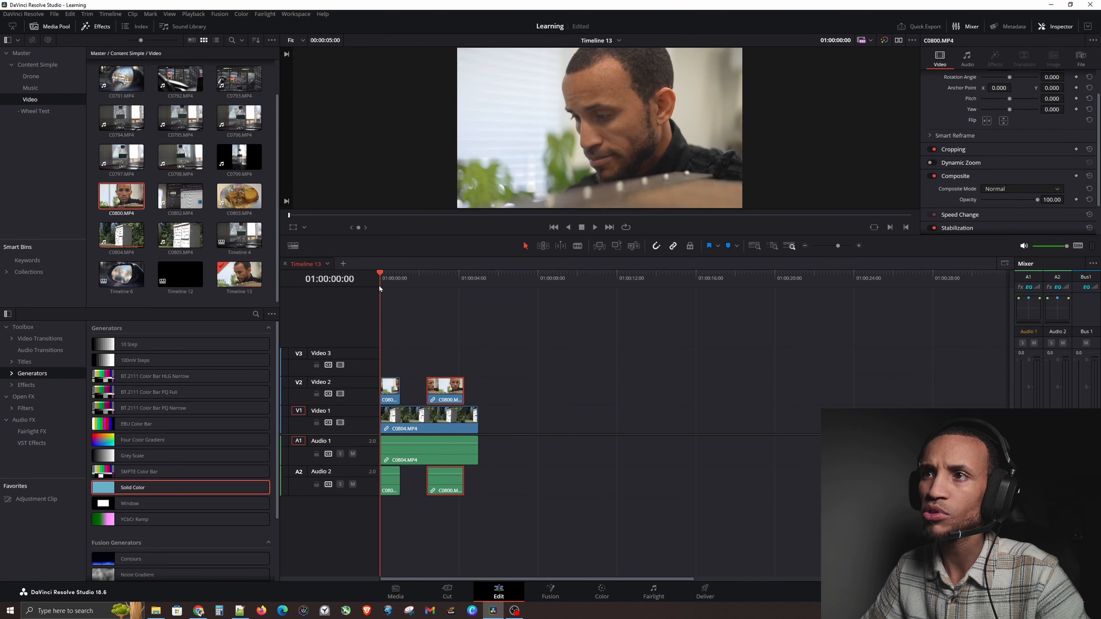
key("space")
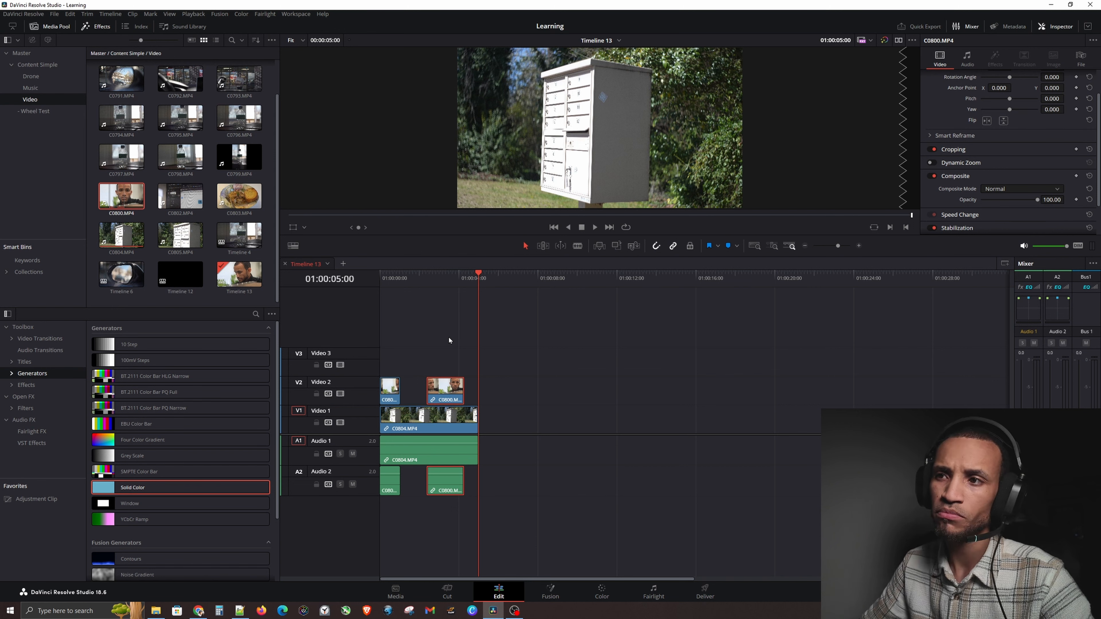
Step: Add MuzeBeat1.mp3 on Audio 3 and Piano Theme 2.mp3 on Audio 4 at the start of the timeline
left_click(526, 417)
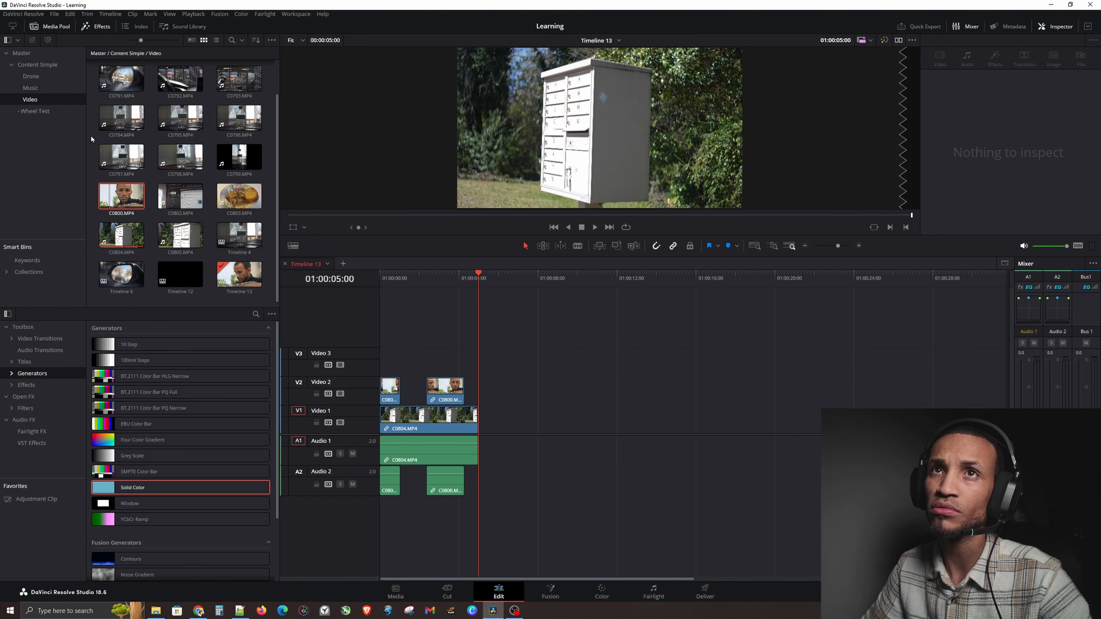
left_click(32, 88)
left_click_drag(181, 79, 383, 511)
left_click_drag(241, 78, 383, 542)
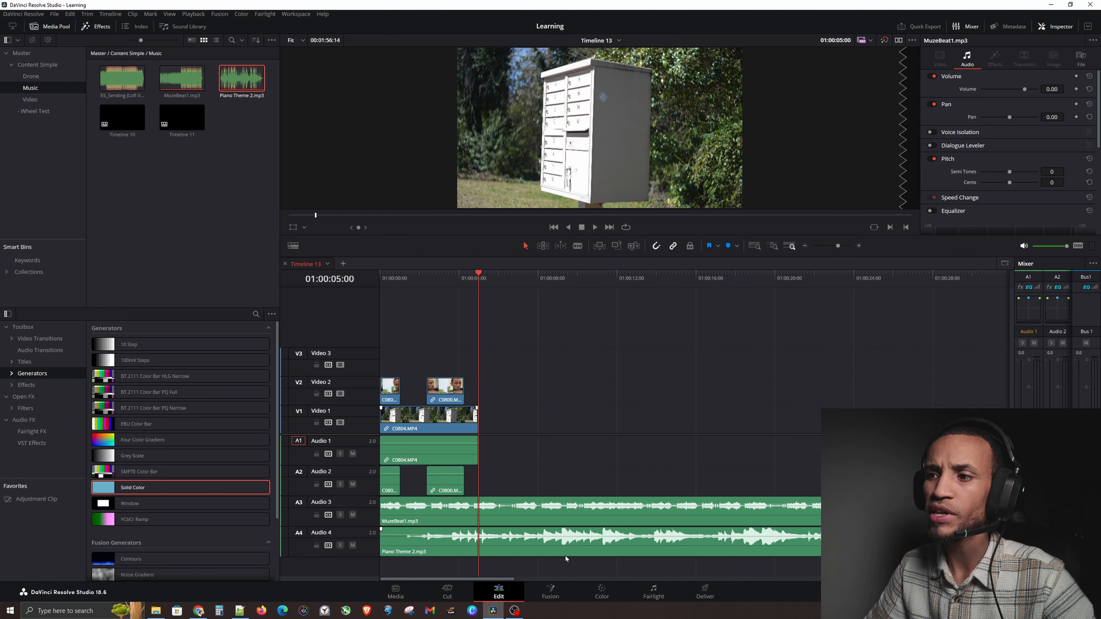
Step: Delete all video and audio clips from the timeline
left_click_drag(563, 566, 383, 376)
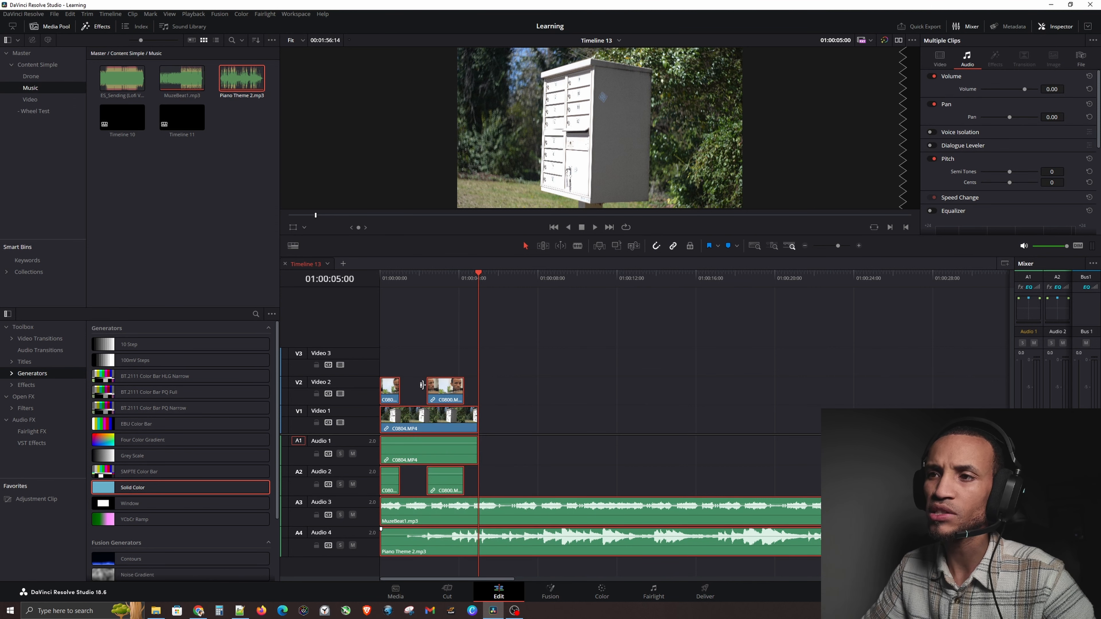
key("Delete")
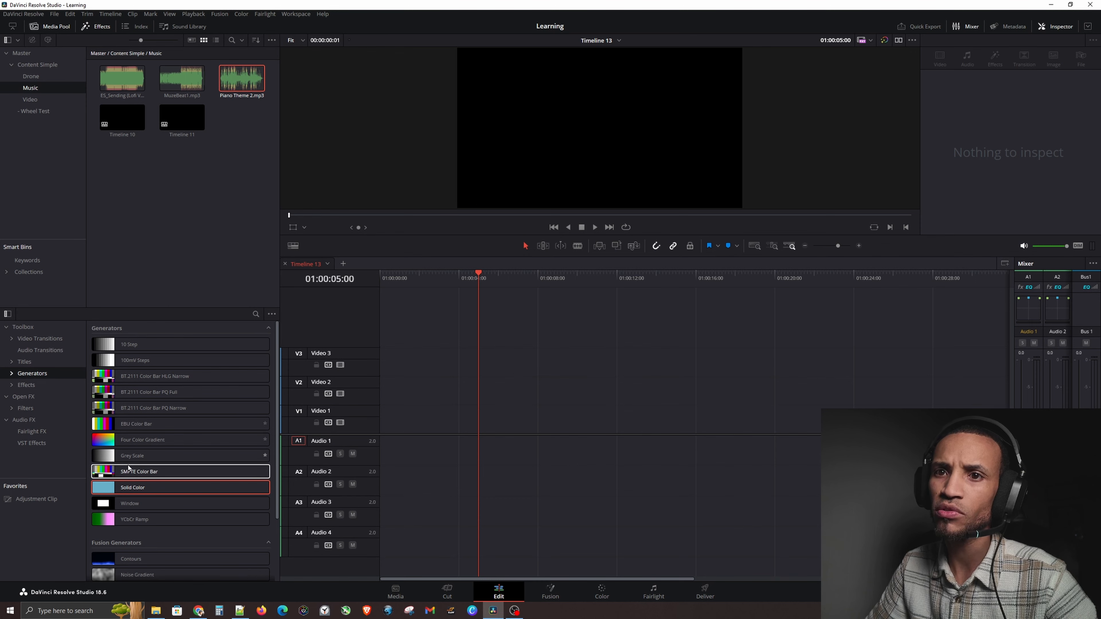
Step: Add a Text+ title at the start of Video 1 and set its text to "ANIMATE ME"
left_click(41, 362)
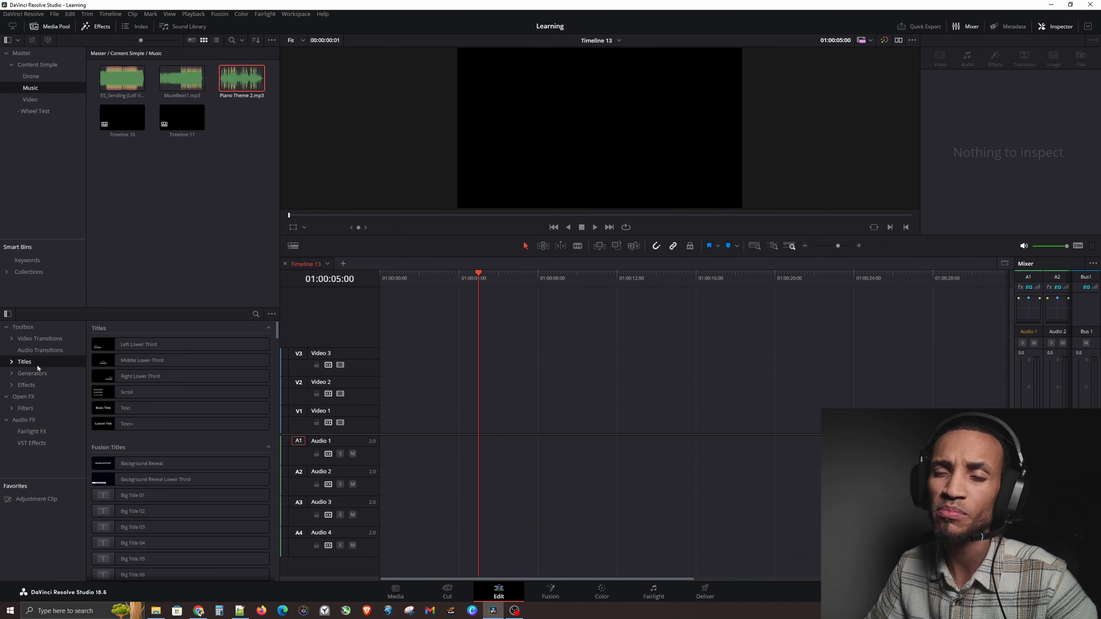
left_click(139, 424)
left_click_drag(139, 424, 386, 420)
left_click(989, 134)
key("ctrl+a")
type("ANIMATE ME")
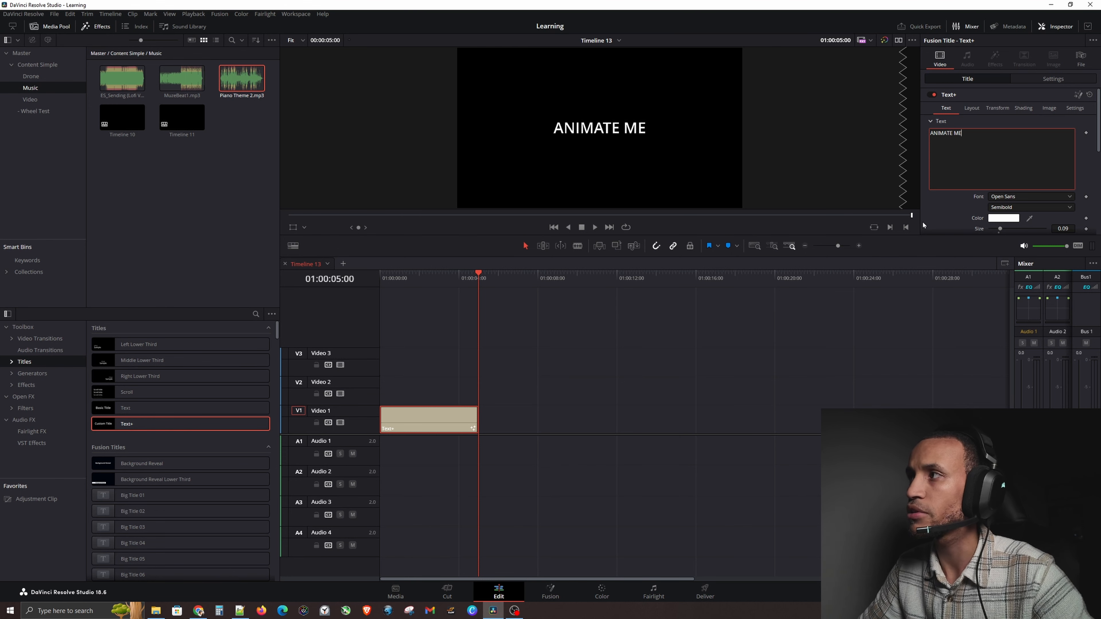
left_click(946, 207)
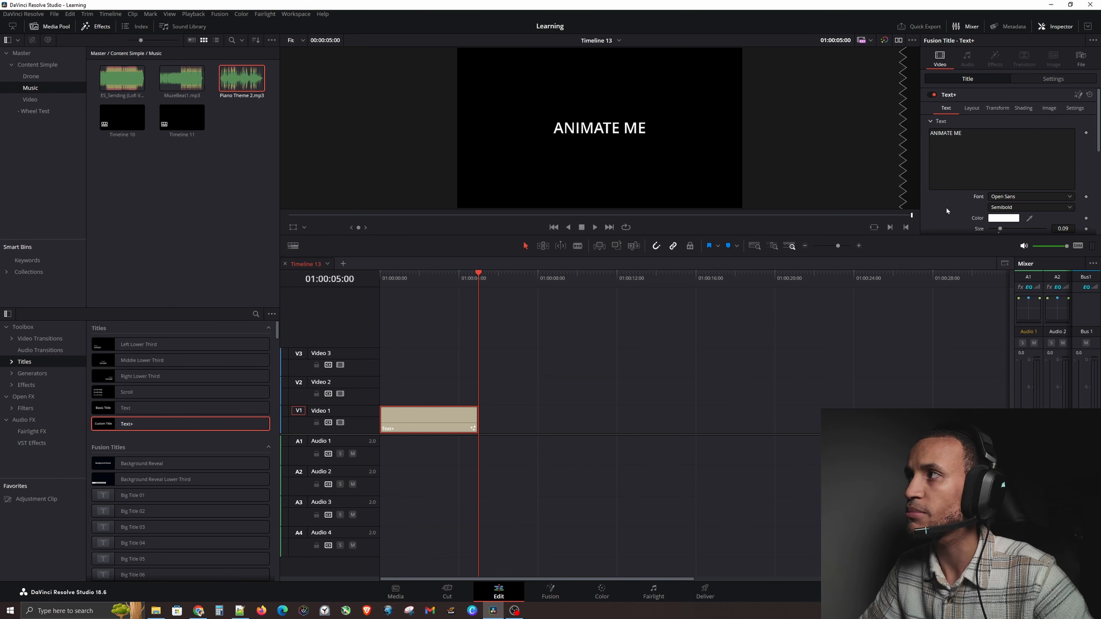
left_click(508, 392)
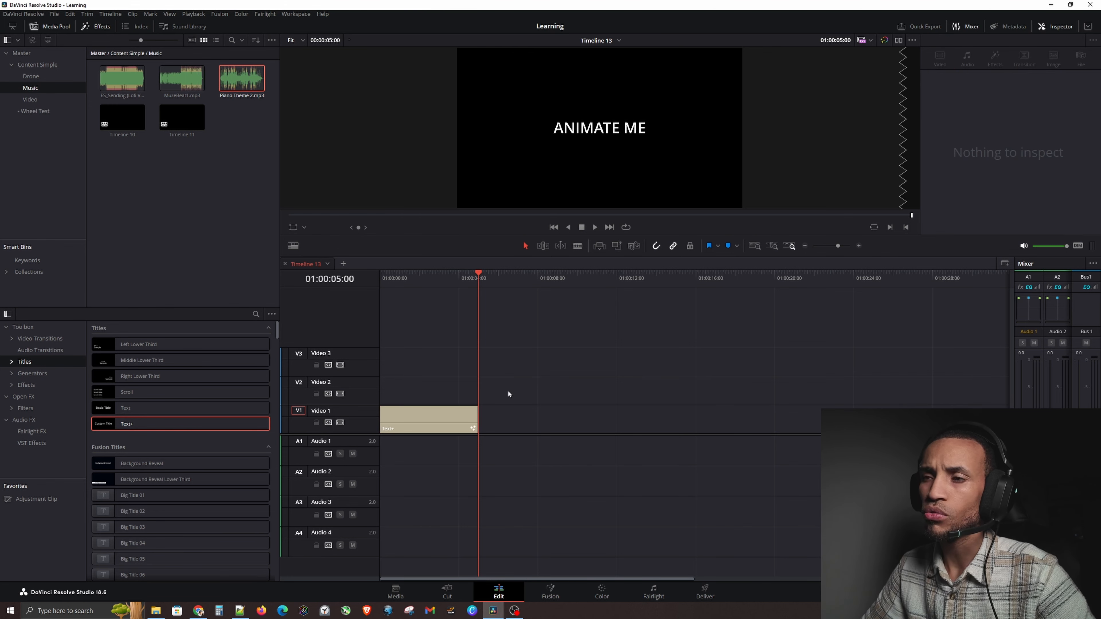
Step: Position the playhead at the timeline start and show the Text+ title's Transform settings
left_click(382, 278)
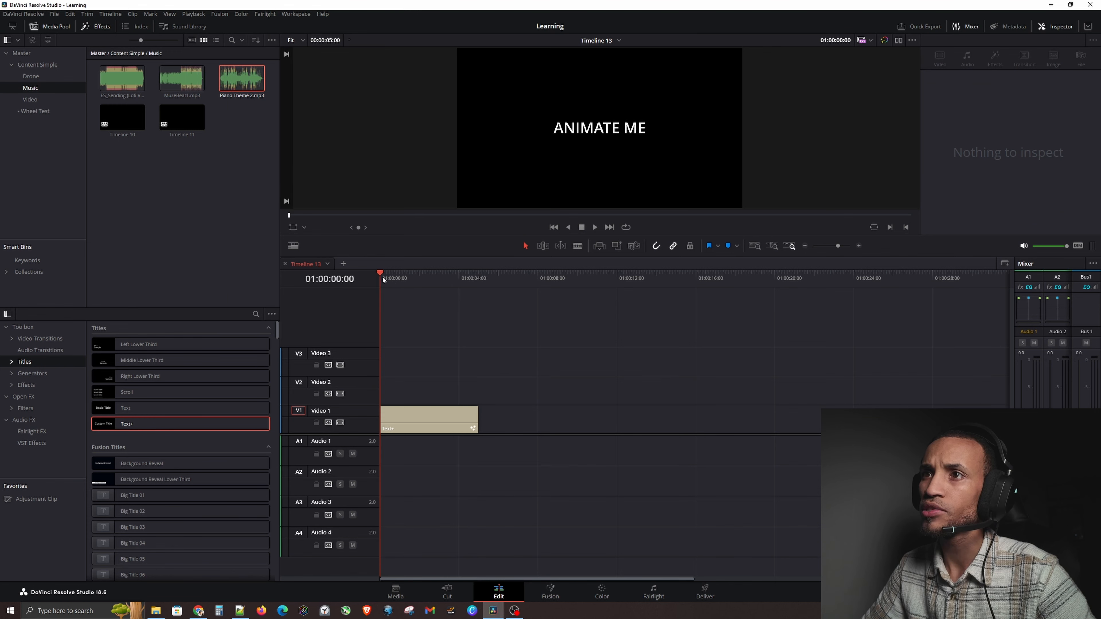
left_click(428, 415)
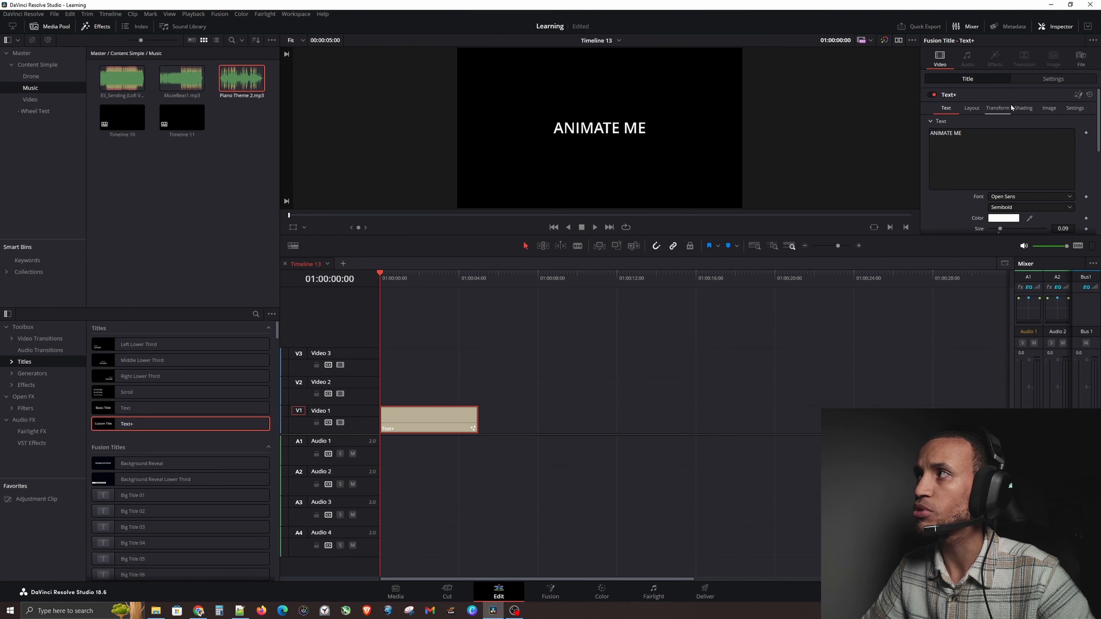
left_click(1053, 78)
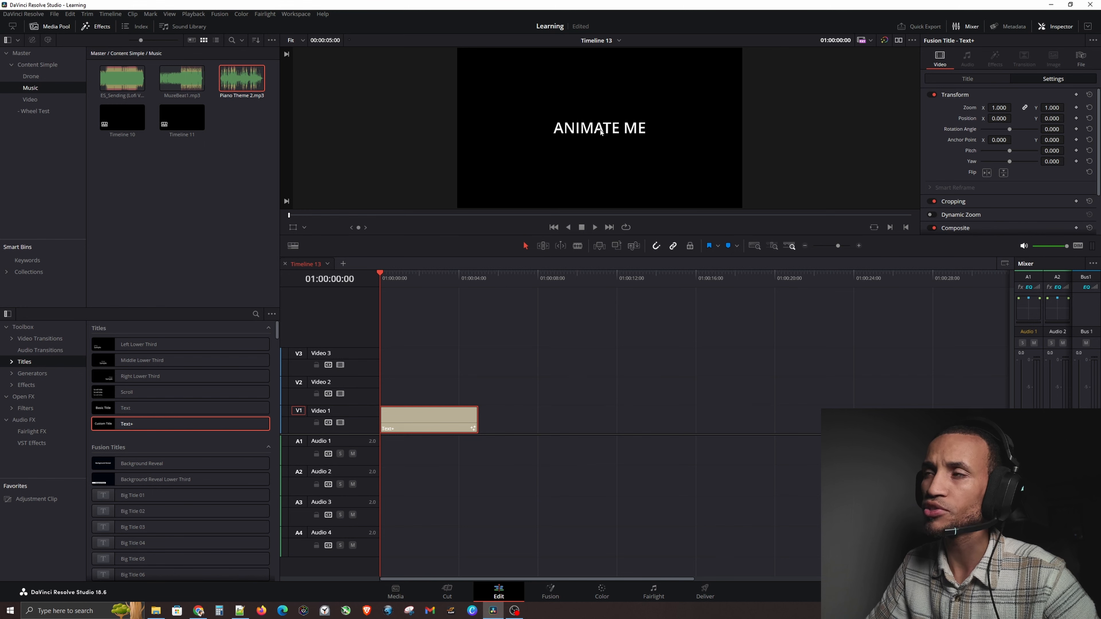
left_click(718, 63)
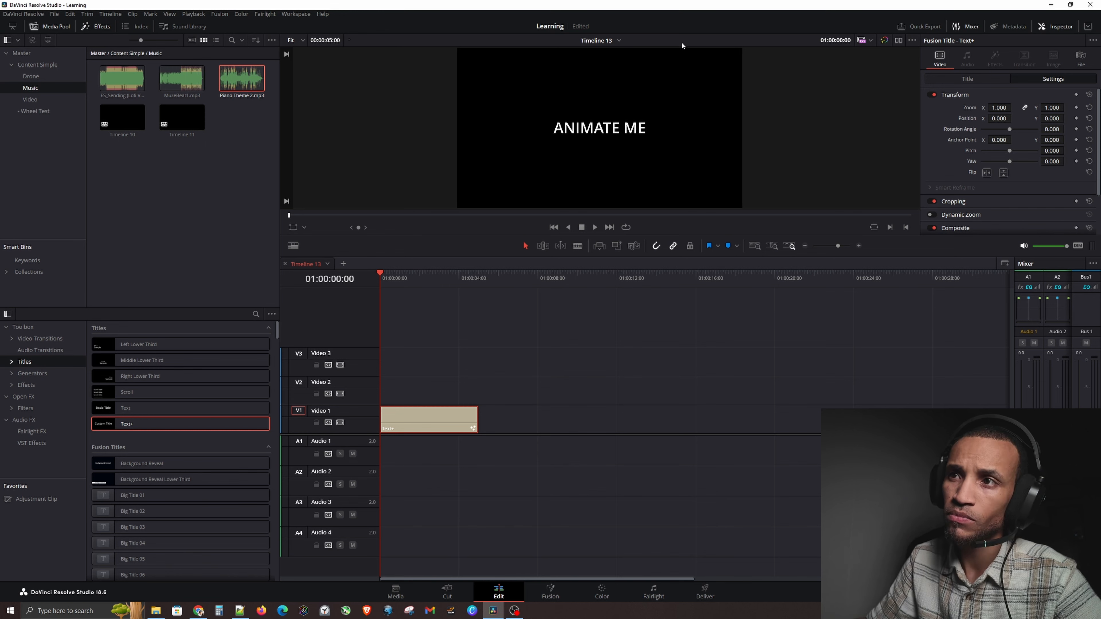
mouse_move(380, 272)
left_mouse_down()
mouse_move(402, 275)
mouse_move(379, 279)
left_mouse_up()
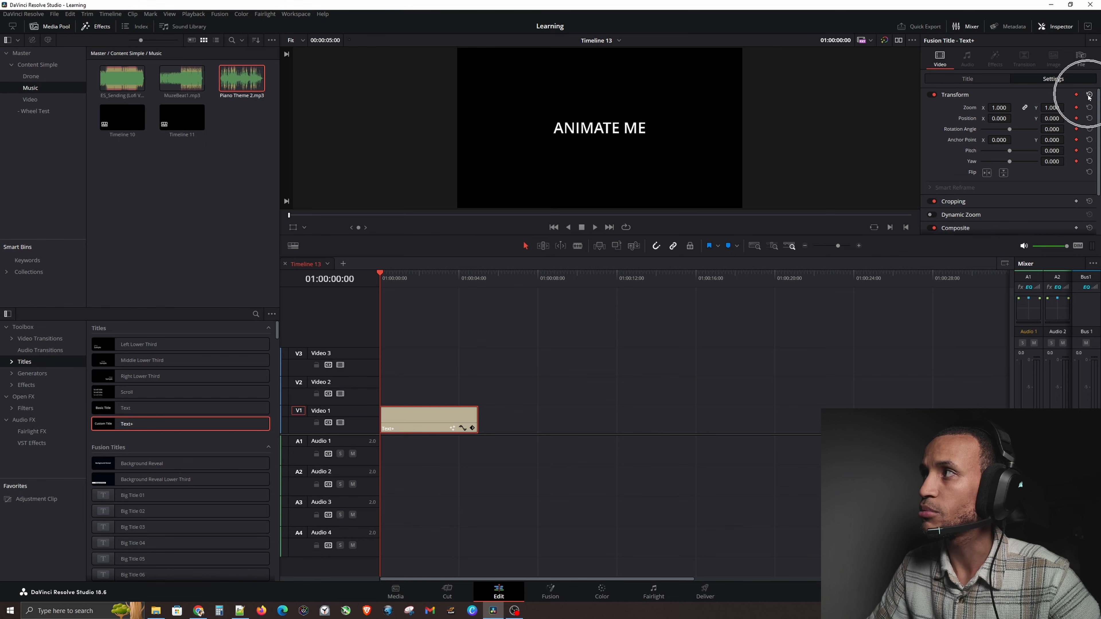
Step: Keyframe the title's Transform parameters individually, including zoom, position, rotation and pitch, and reset the whole Transform group
left_click(1076, 107)
left_click(1076, 118)
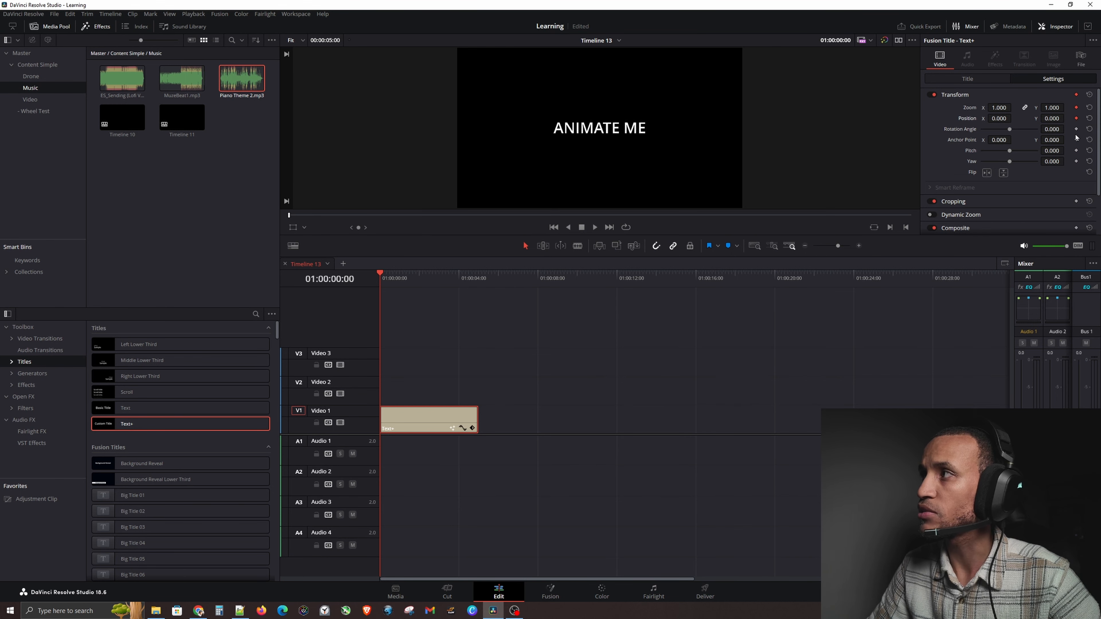
left_click(1076, 129)
left_click(1075, 150)
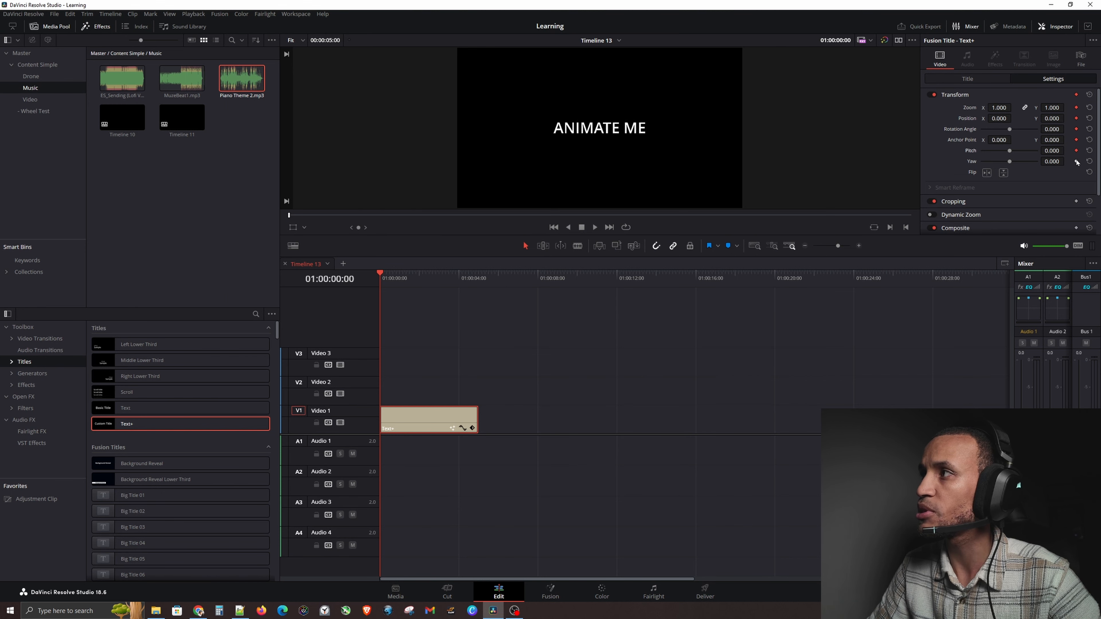
left_click(1088, 94)
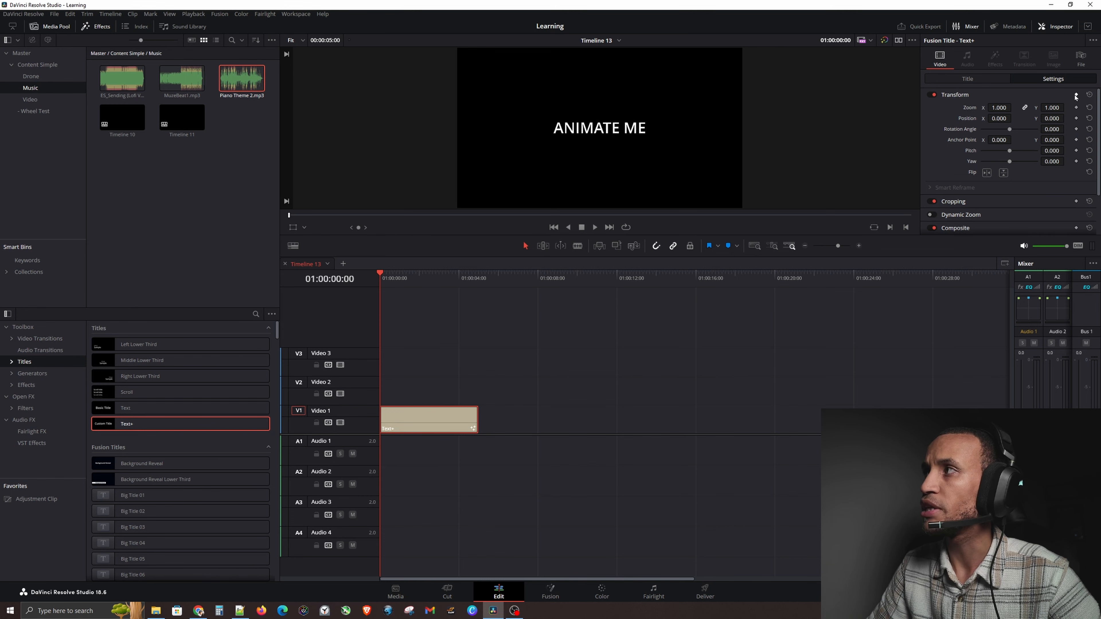
Step: Keyframe all the title's Transform parameters at 01:00:00:00, and at 01:00:05:00 move the title to about X 1171, Y 851
left_click(1076, 95)
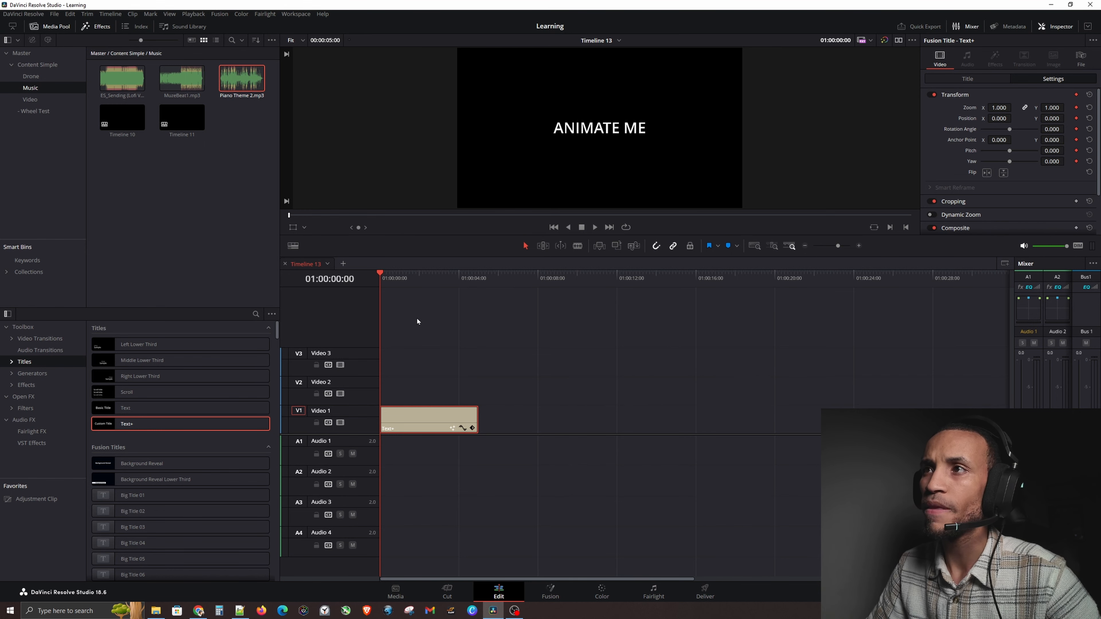
left_click_drag(383, 273, 474, 281)
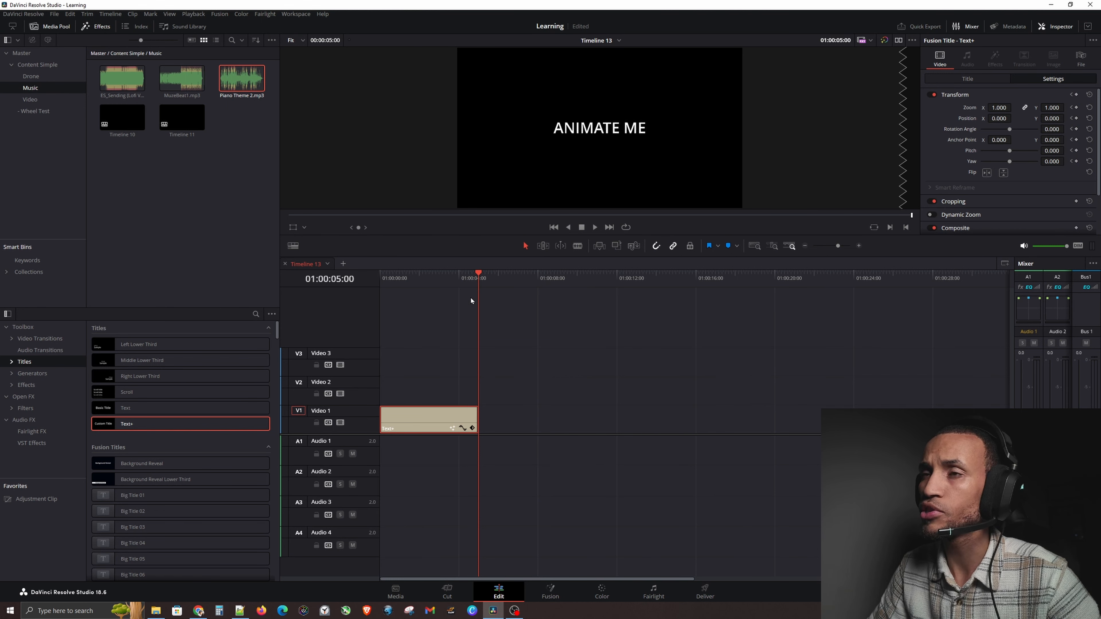
left_click(303, 228)
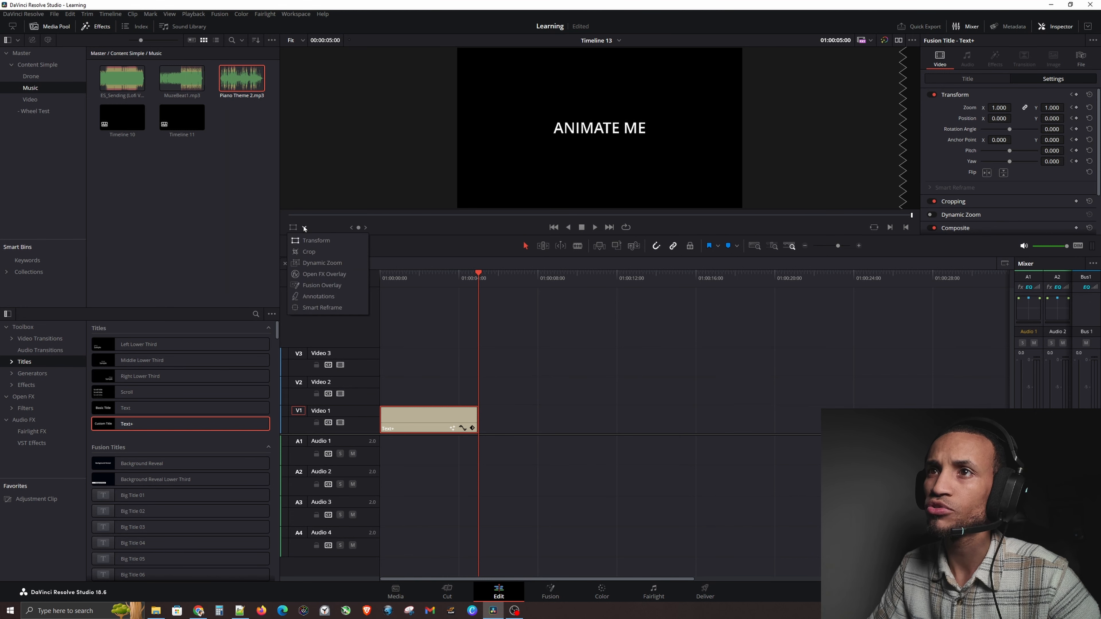
left_click(311, 241)
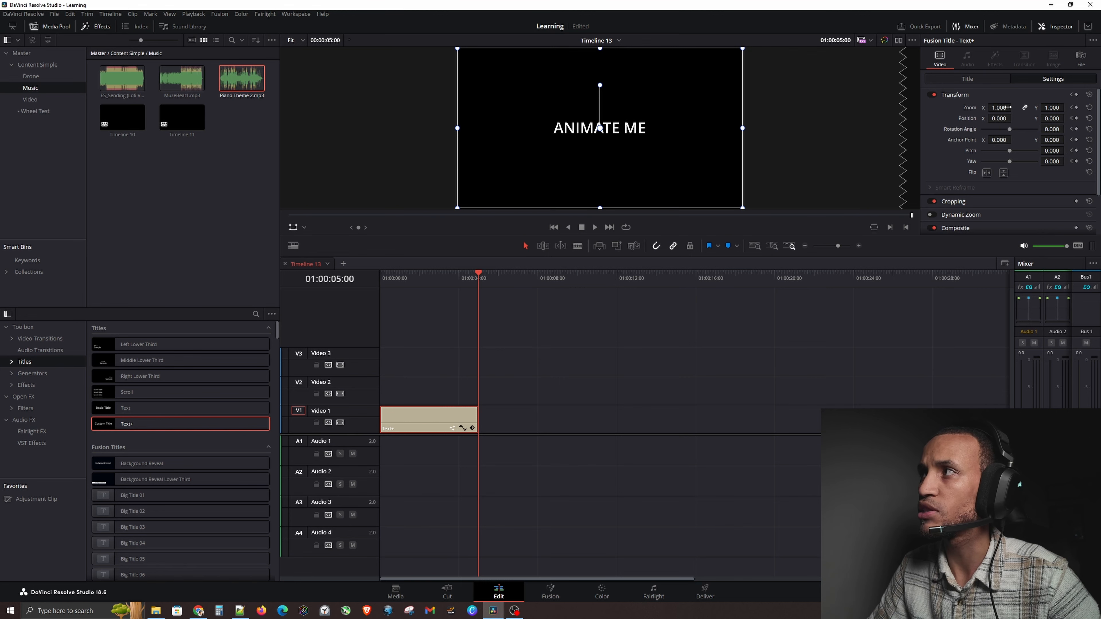
left_click_drag(992, 120, 868, 148)
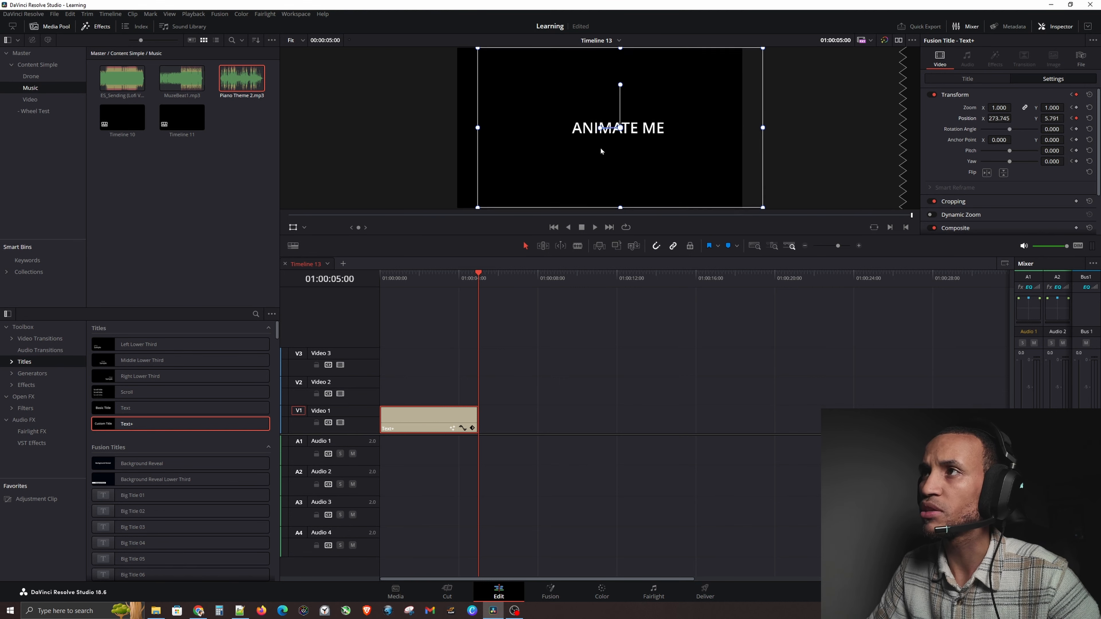
left_click_drag(600, 148, 669, 84)
left_click(617, 113)
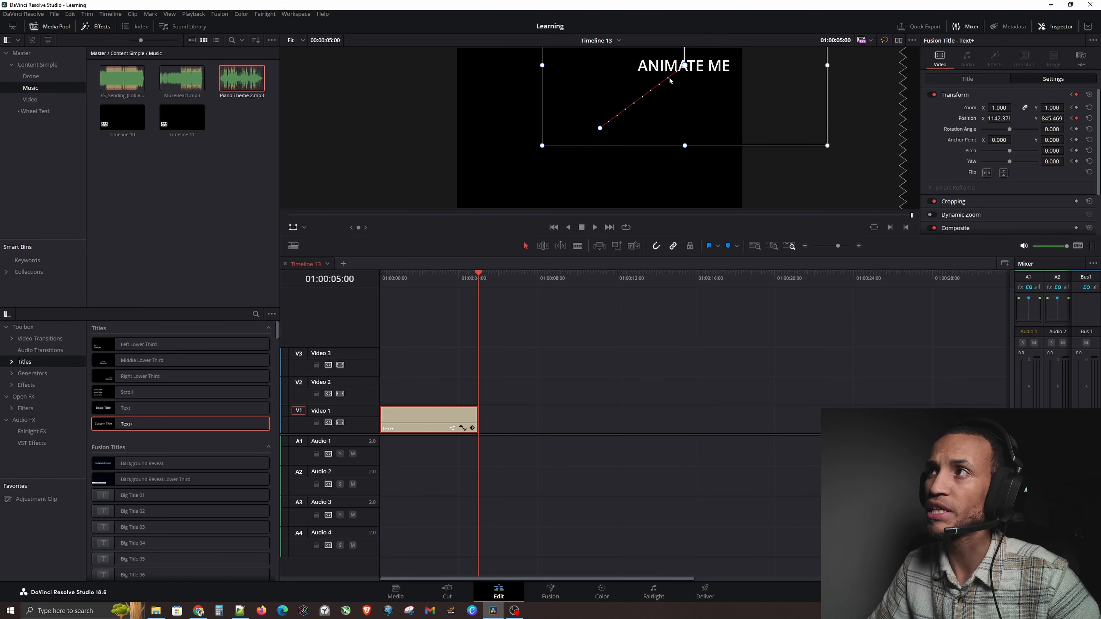
left_click_drag(673, 107, 674, 107)
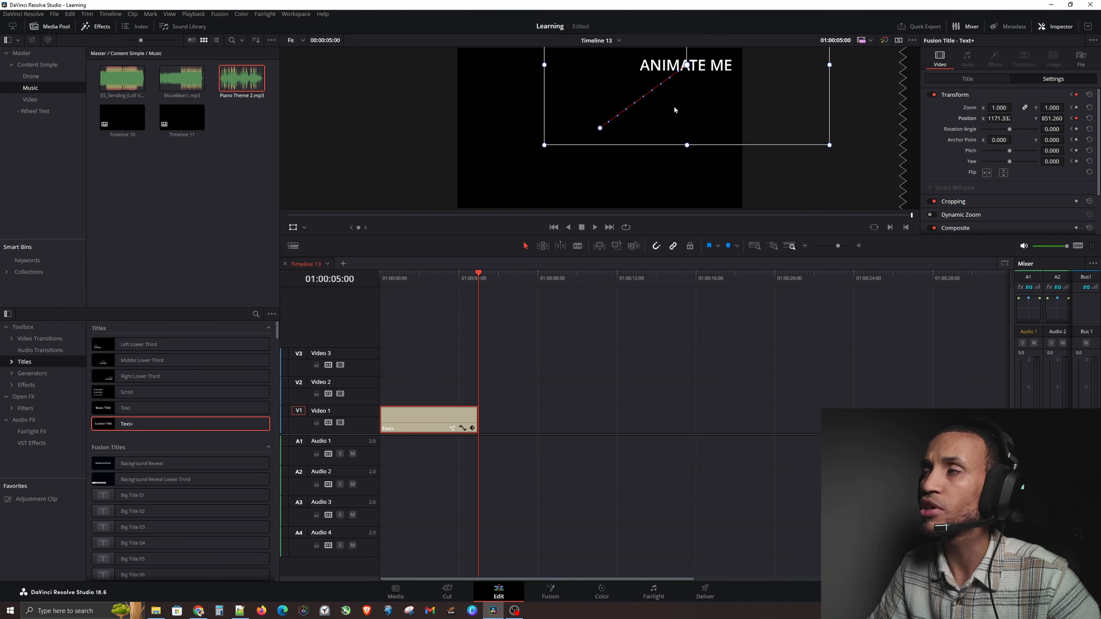
Step: Save the project, and return to the timeline start with the viewer's transform overlay hidden
key("ctrl+s")
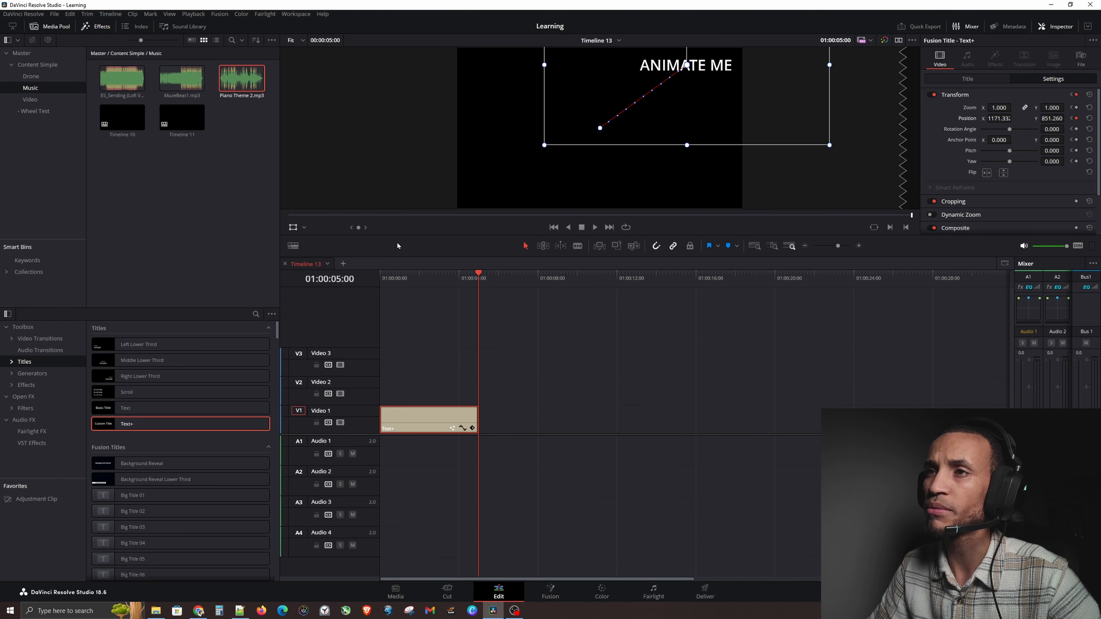
left_click(300, 228)
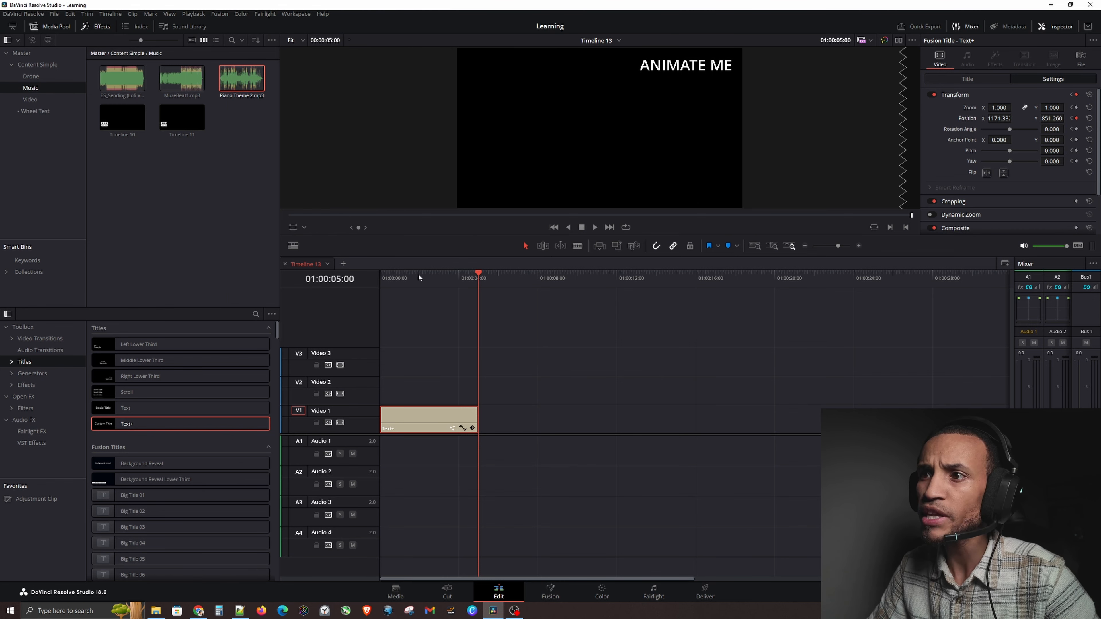
left_click_drag(474, 274, 378, 305)
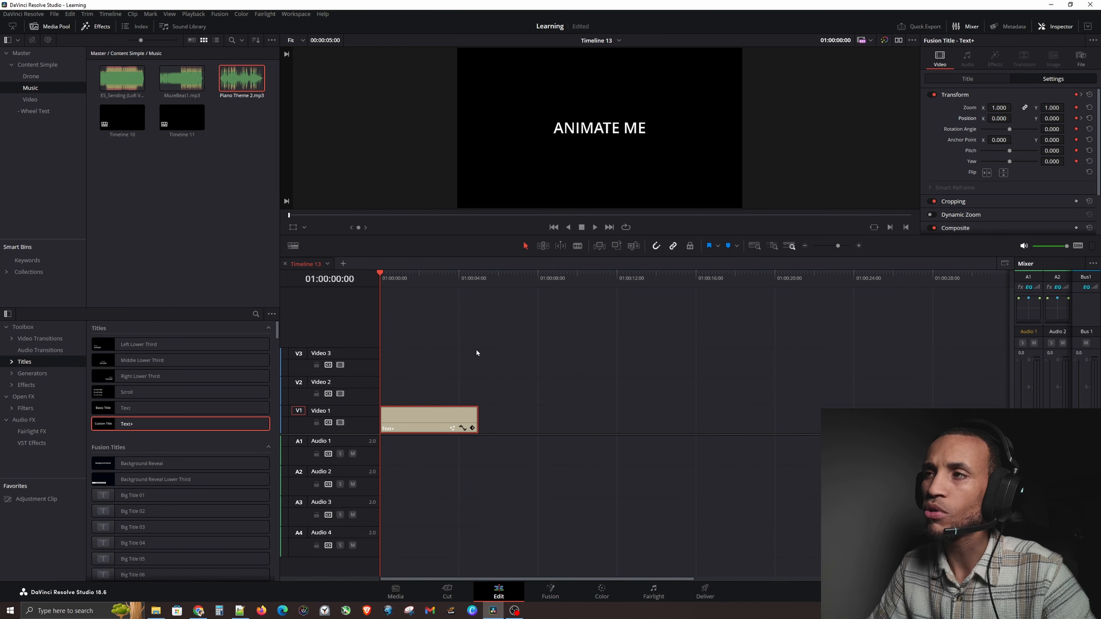
Step: Play back the title's position animation and open the curve editor beneath the Text+ clip
key("space")
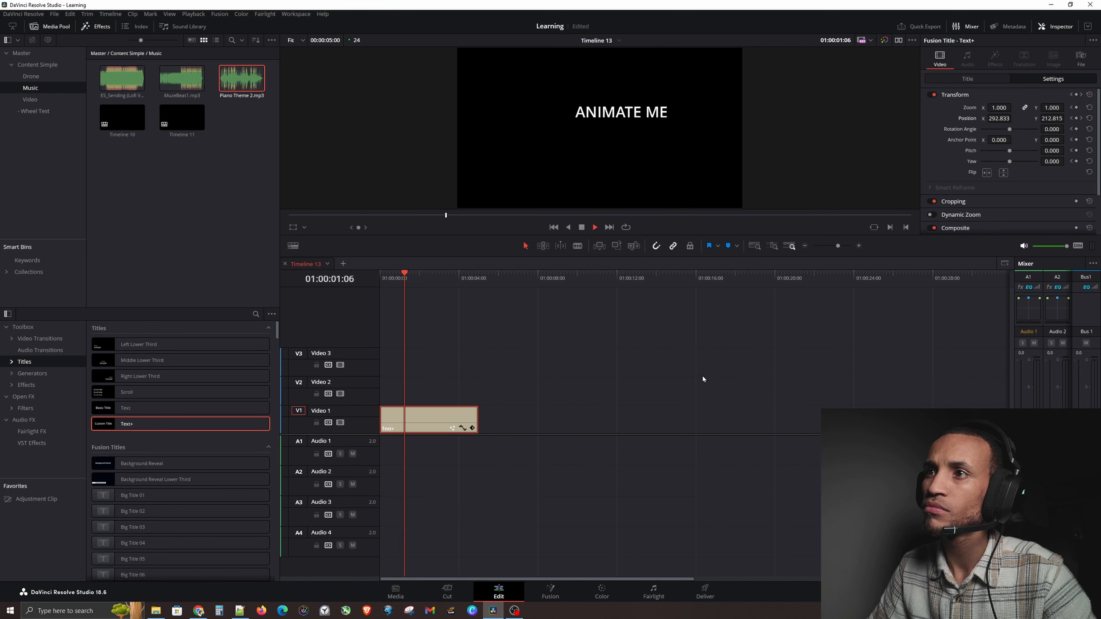
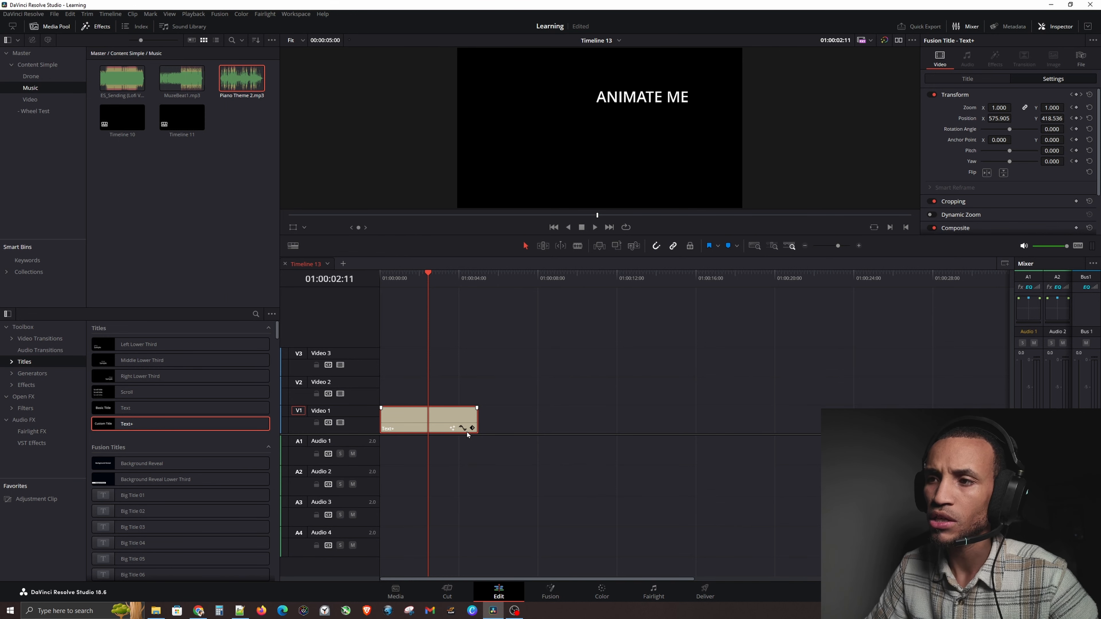
scroll(479, 432, "up", 2)
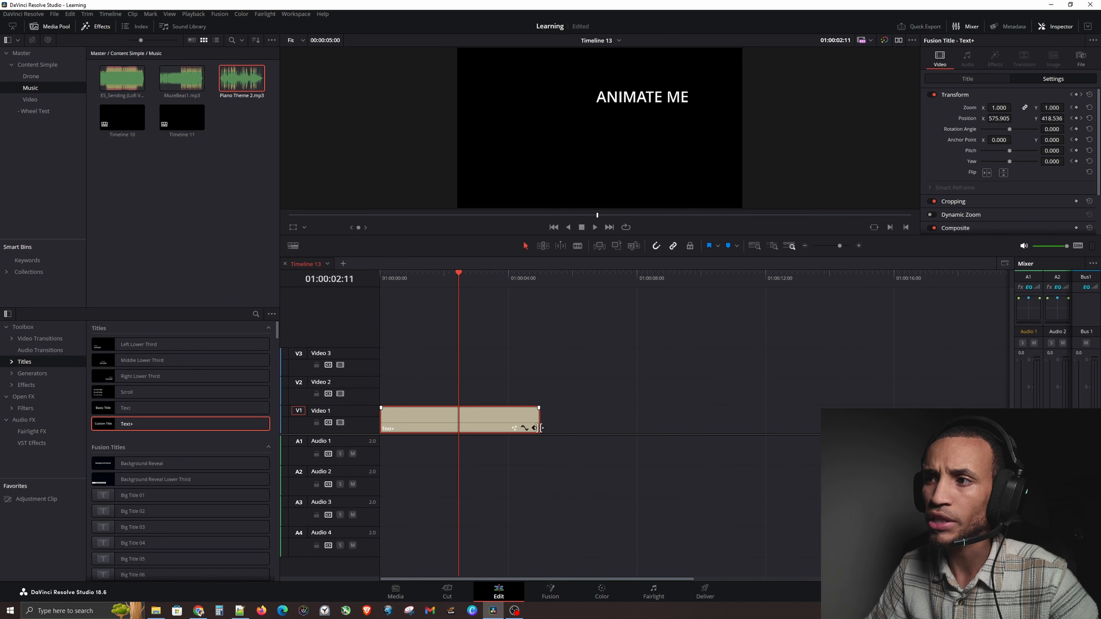
scroll(537, 434, "up", 2)
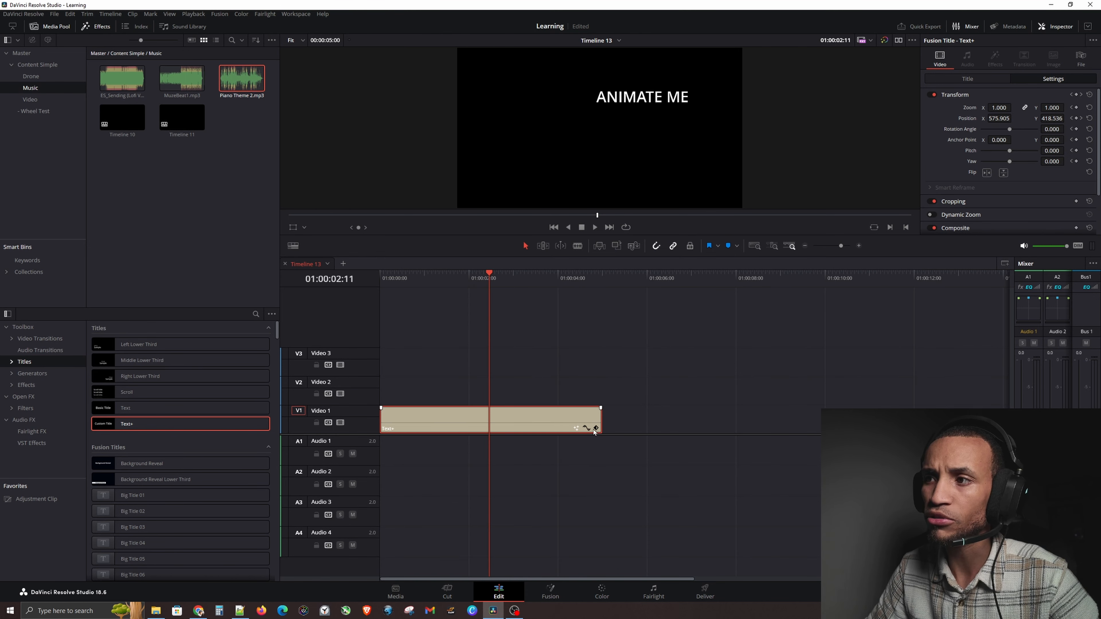
scroll(607, 434, "up", 1)
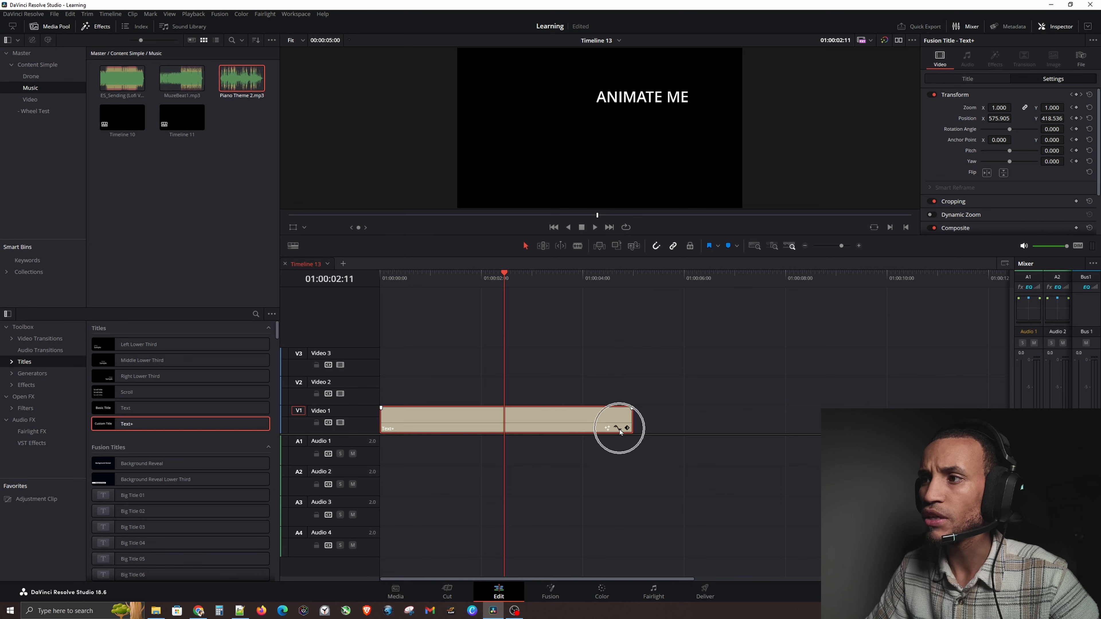
left_click(618, 429)
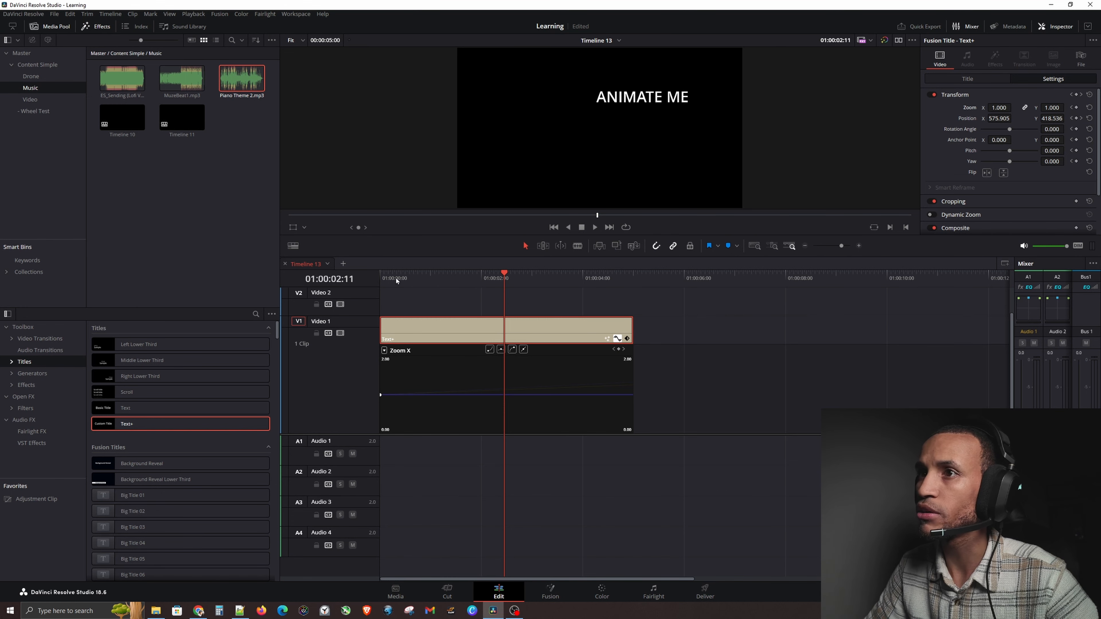
Step: Move the playhead to 01:00:03:10 and set the title's curve editor to show only Position X
left_click_drag(504, 273, 552, 270)
key("ctrl")
key("ctrl")
key("ctrl")
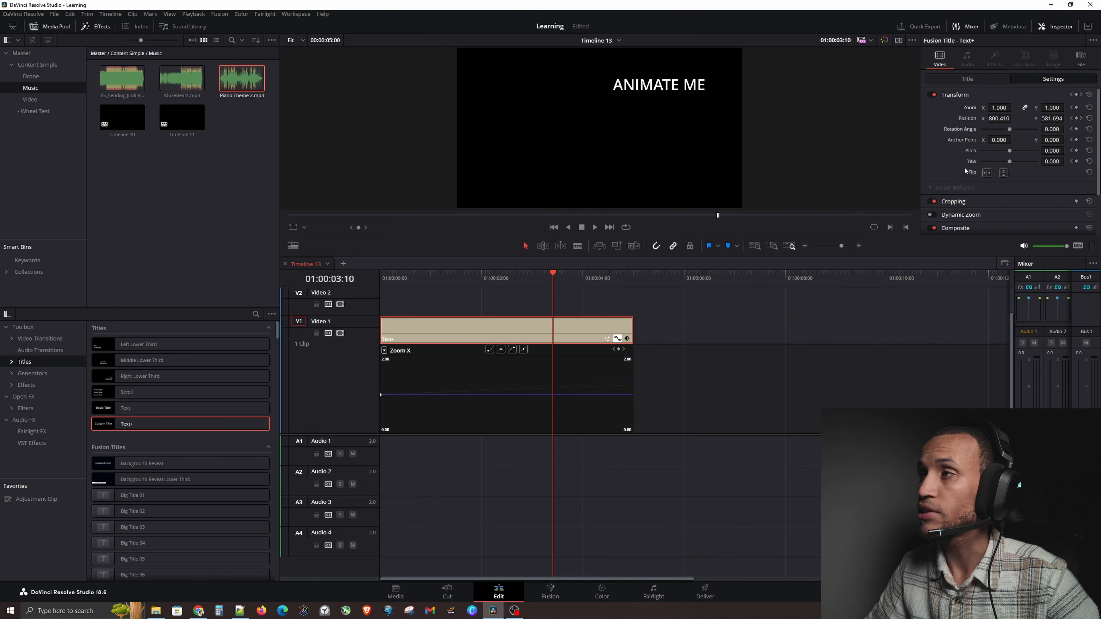
key("ctrl")
key("ctrl")
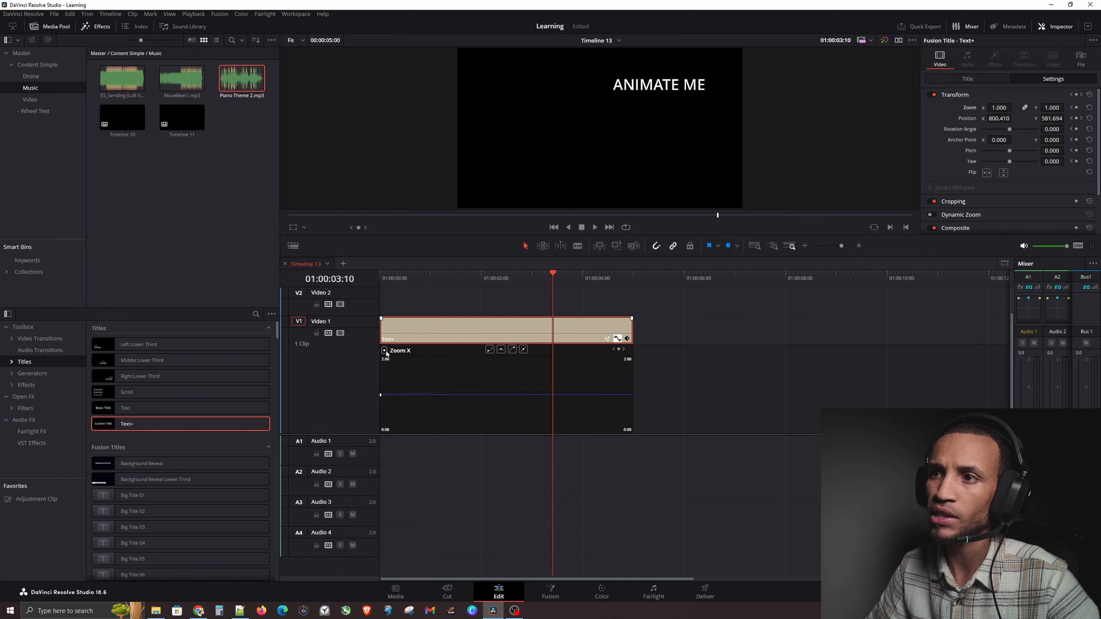
left_click(385, 350)
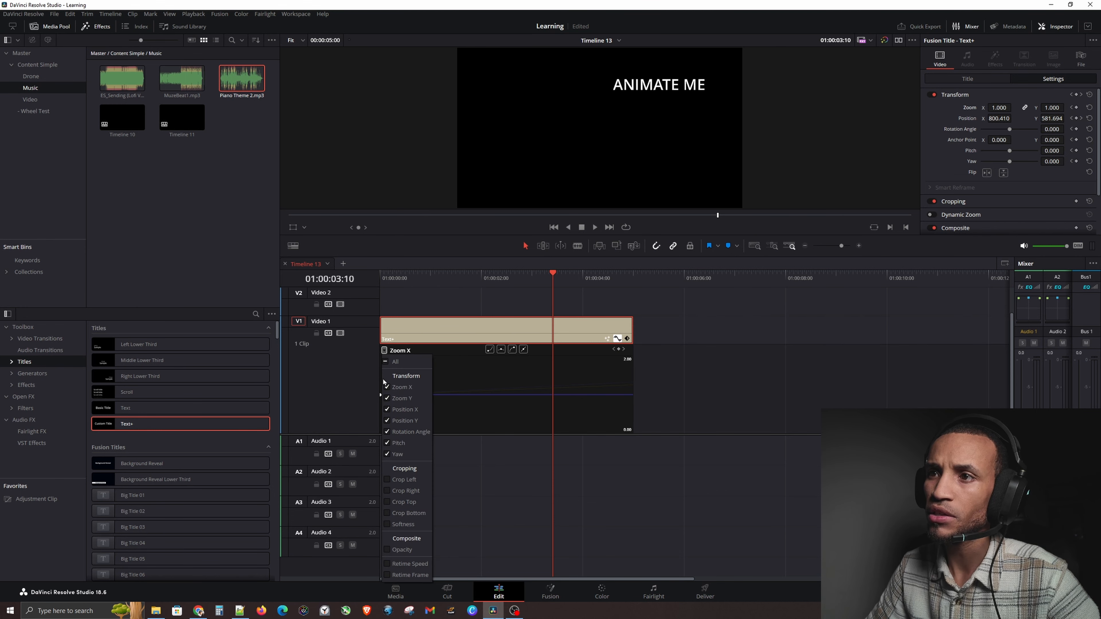
left_click(385, 362)
left_click(385, 363)
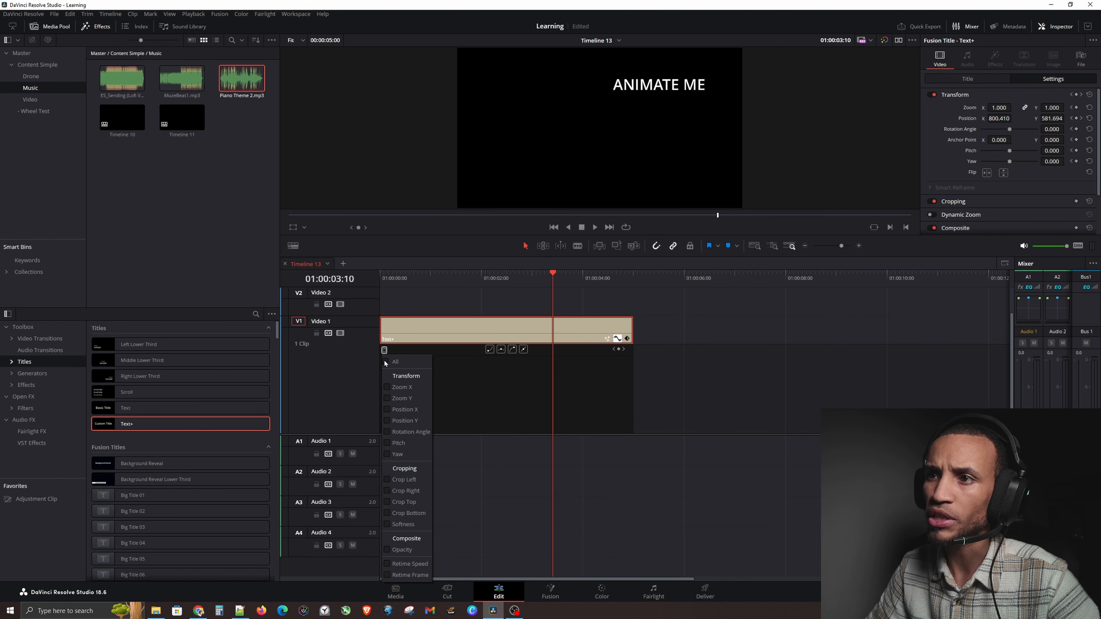
left_click(387, 410)
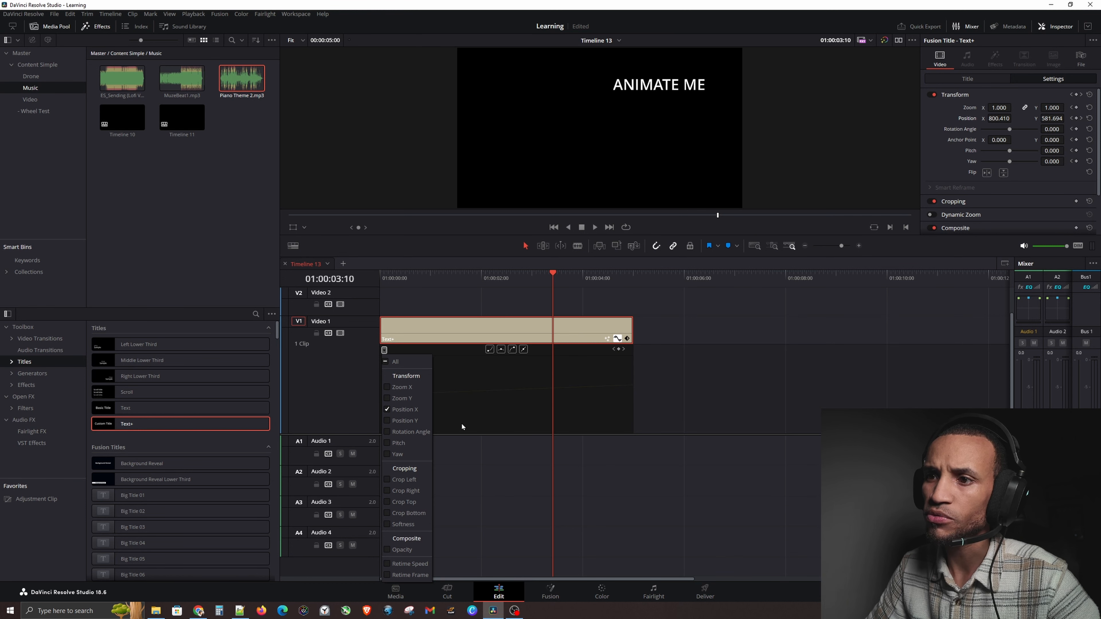
left_click(689, 390)
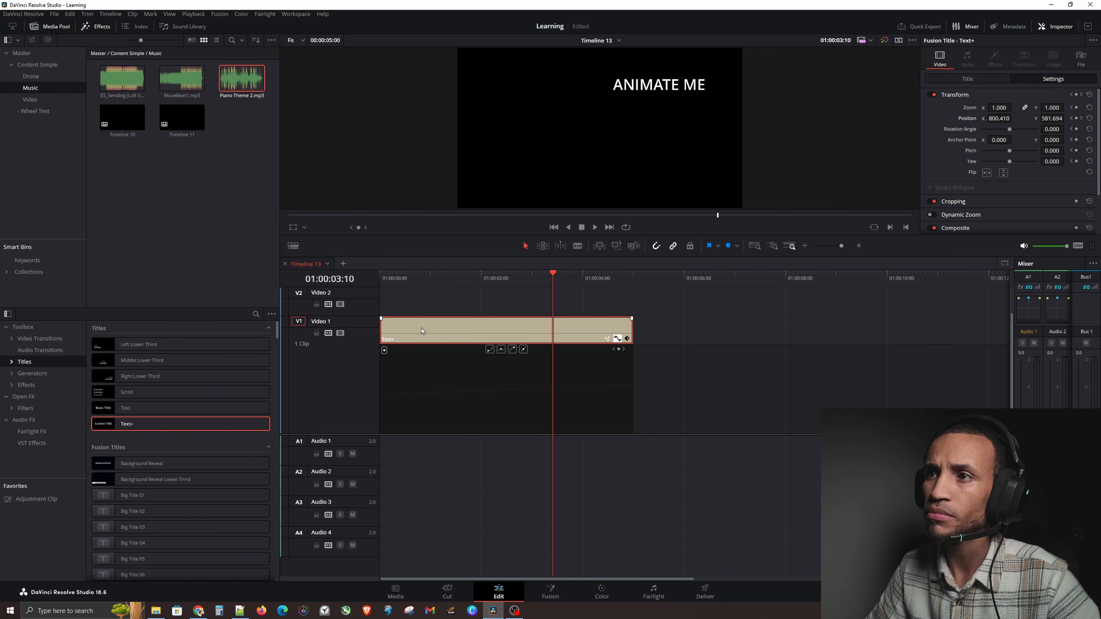
Step: Expand the title's Transform keyframe track and check the keyframe positions at 01:00:05:00 and 01:00:00:00
left_click_drag(410, 276, 631, 282)
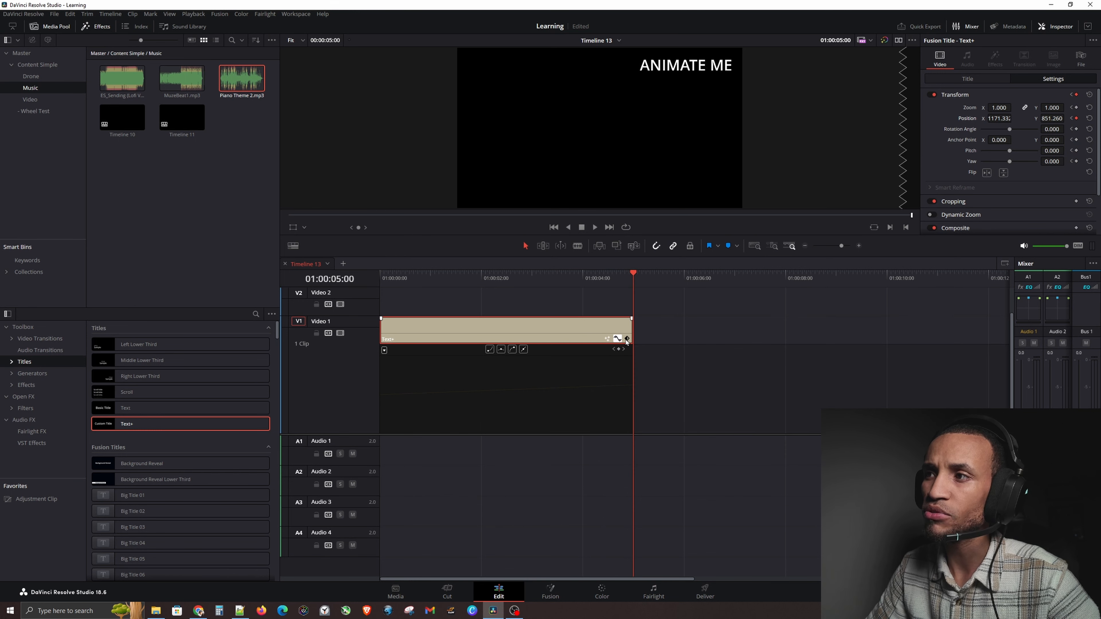
key("ctrl")
key("ctrl")
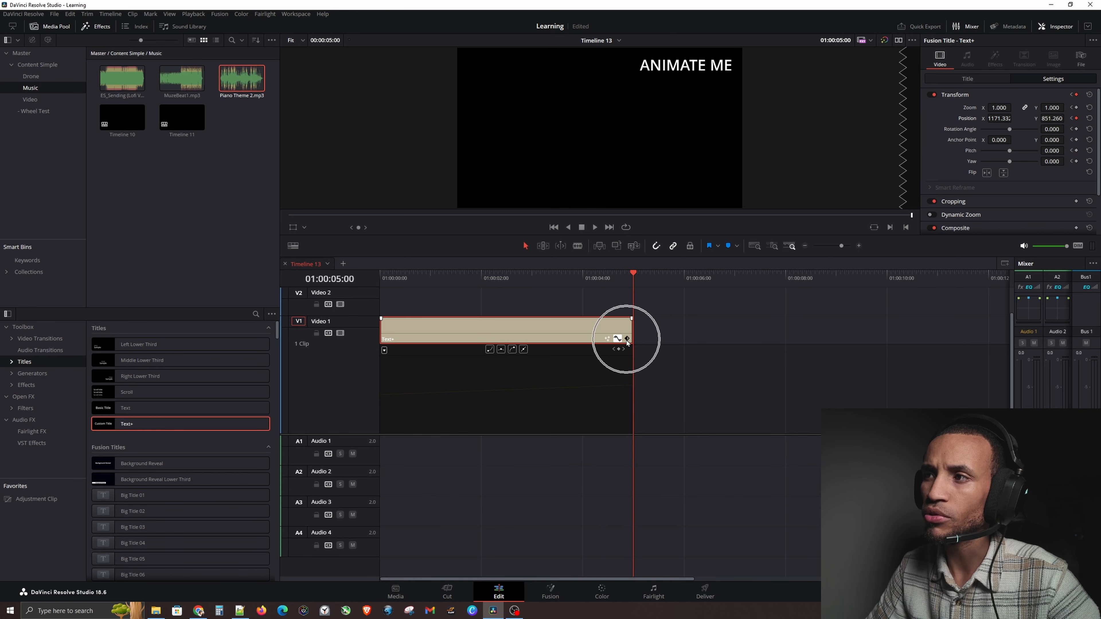
left_click(628, 339)
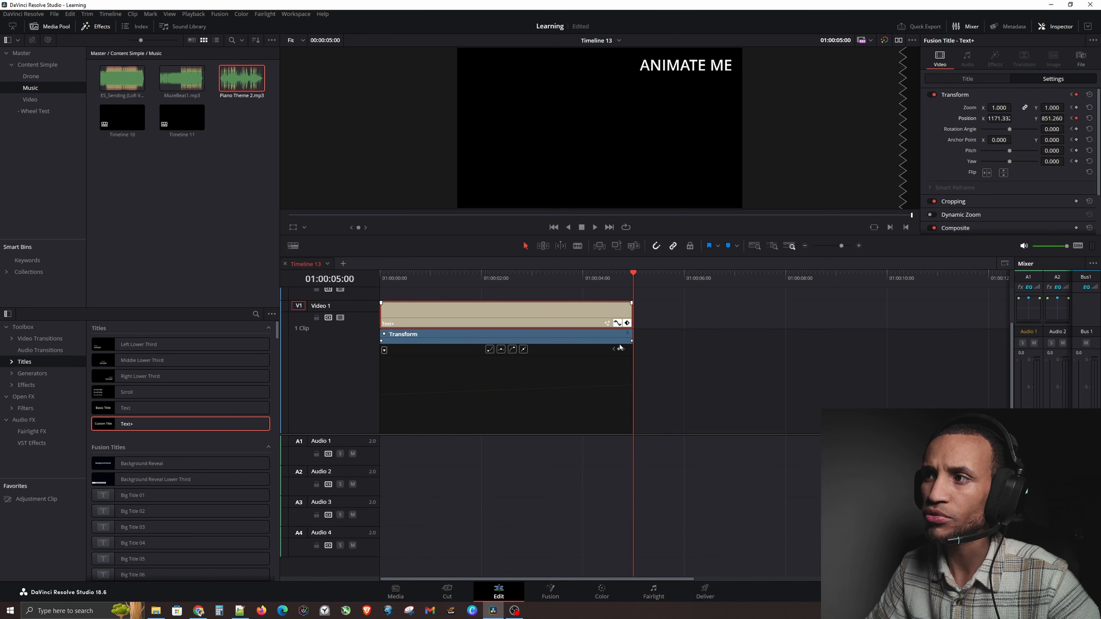
left_click(379, 274)
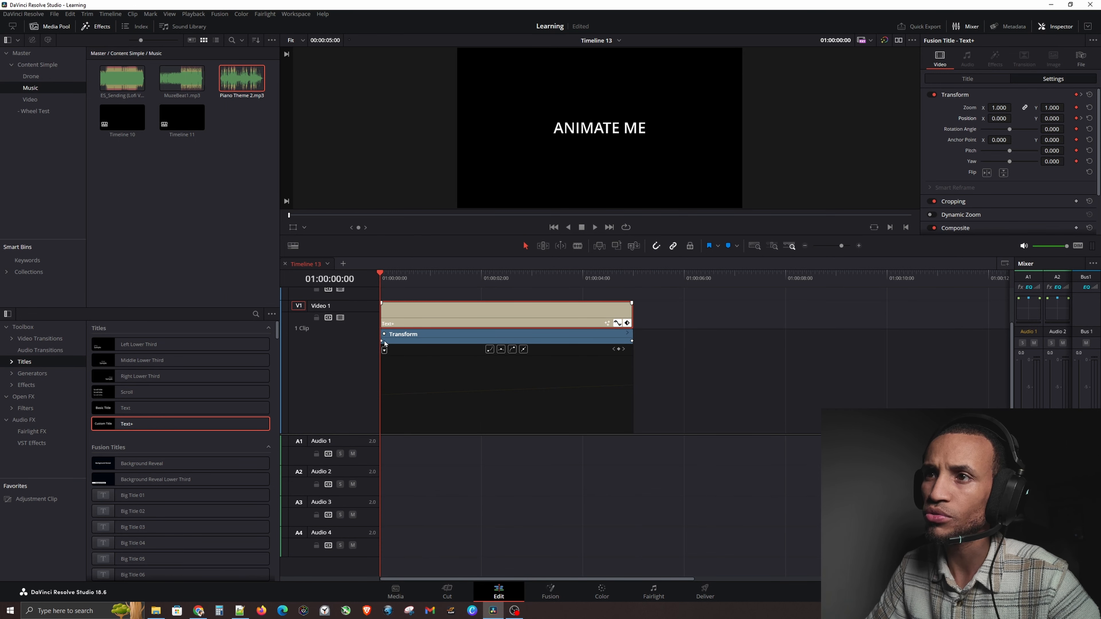
key("ctrl")
key("ctrl")
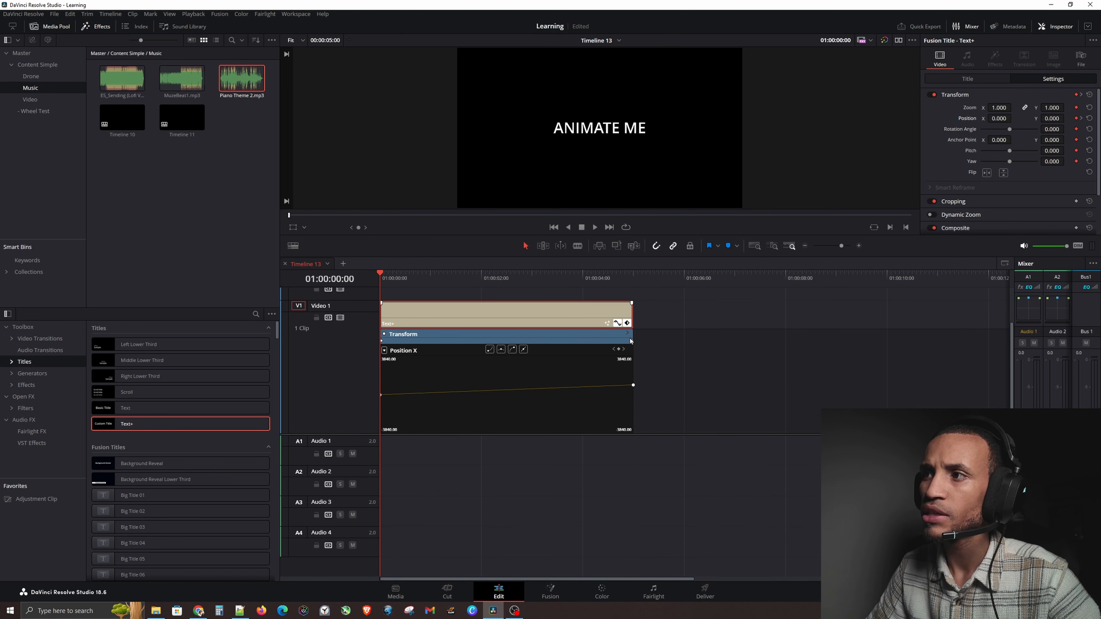
key("ctrl")
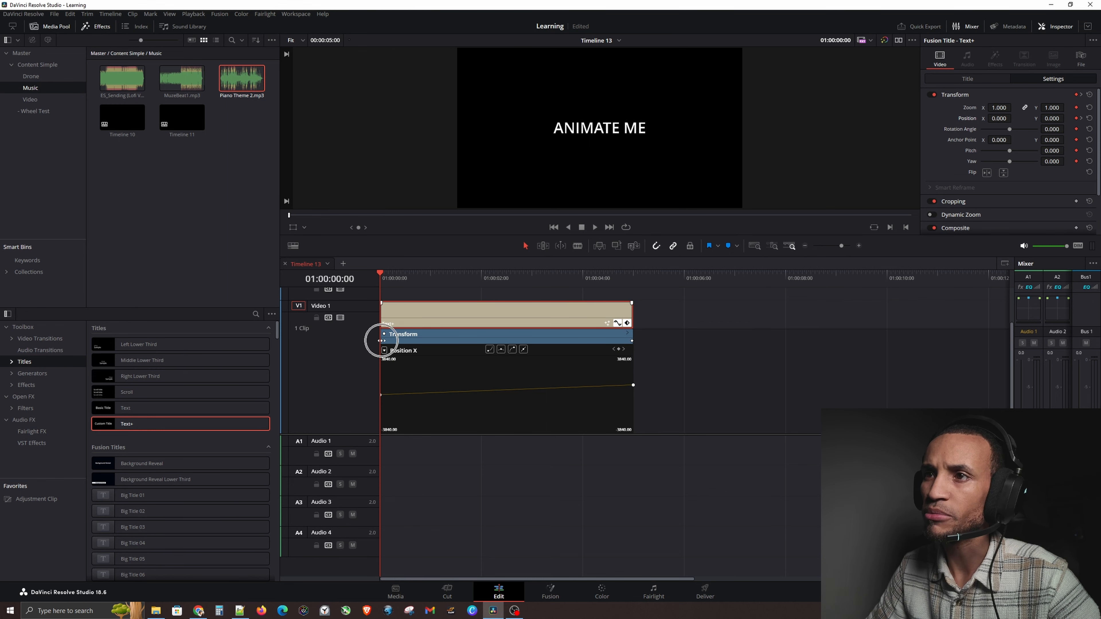
key("ctrl")
key("ctrl")
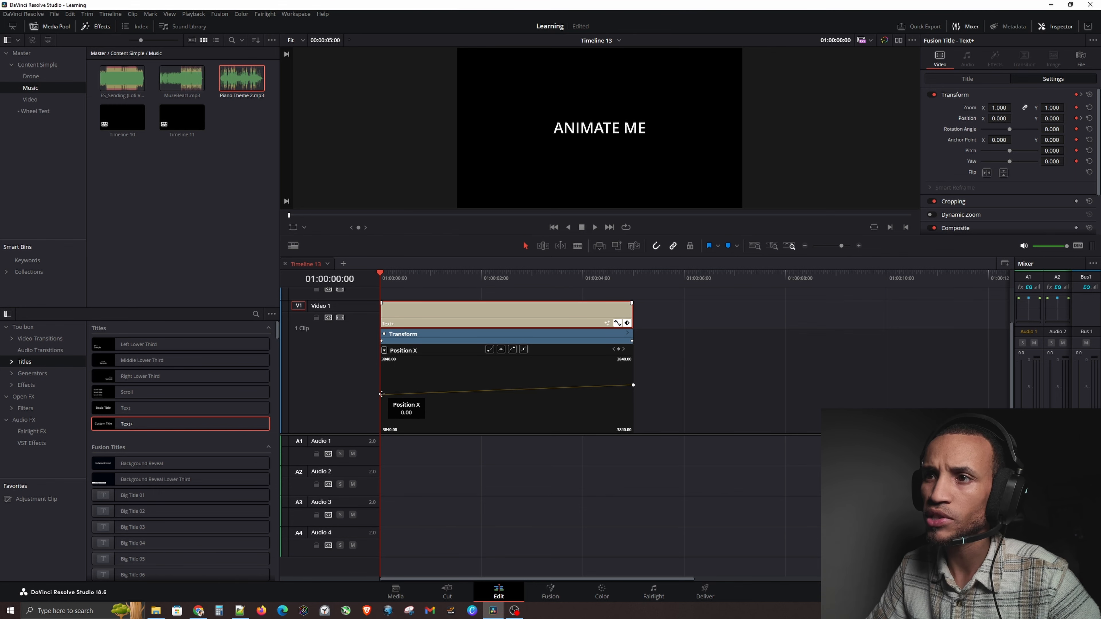
Step: Try moving the first Position X keyframe, slightly in value and to a time after 01:00:02:00, undoing each change
left_click_drag(434, 278, 441, 278)
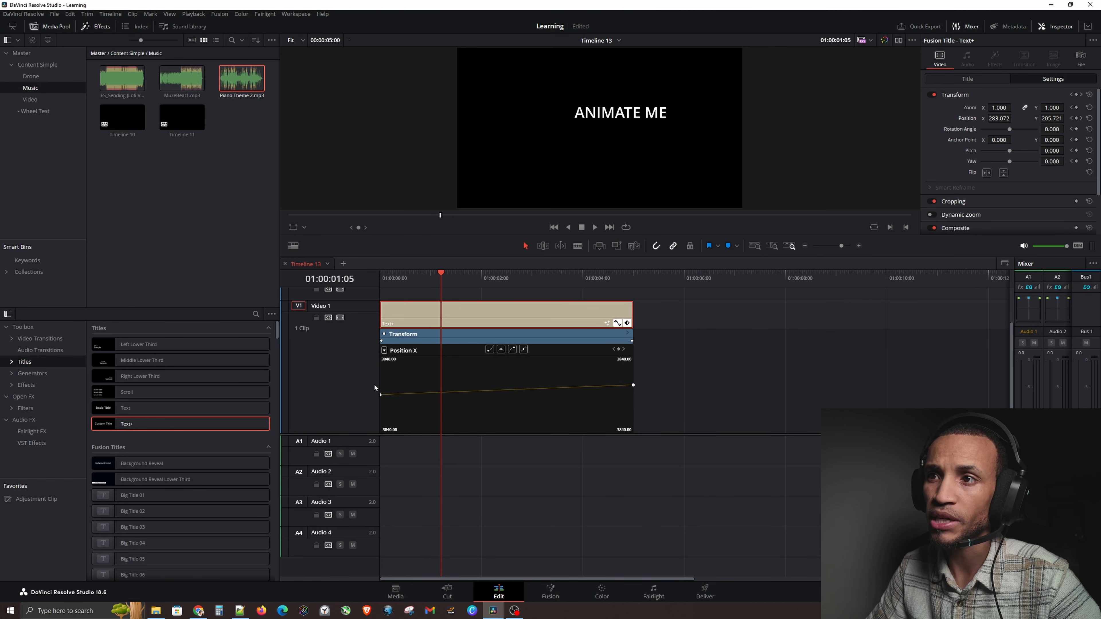
left_click_drag(382, 395, 377, 402)
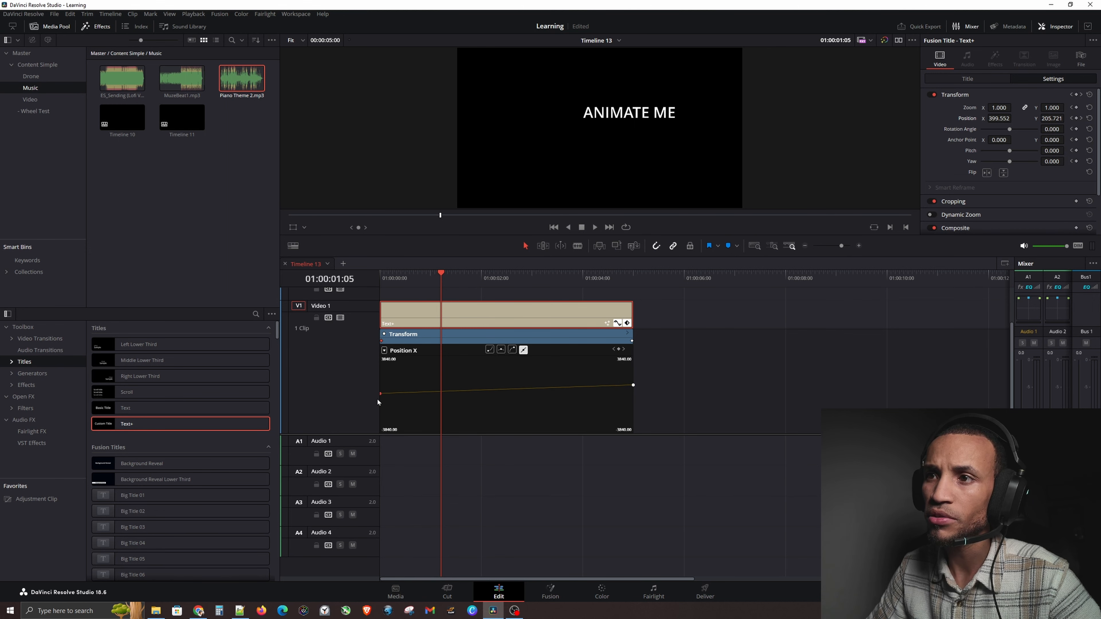
key("ctrl+z")
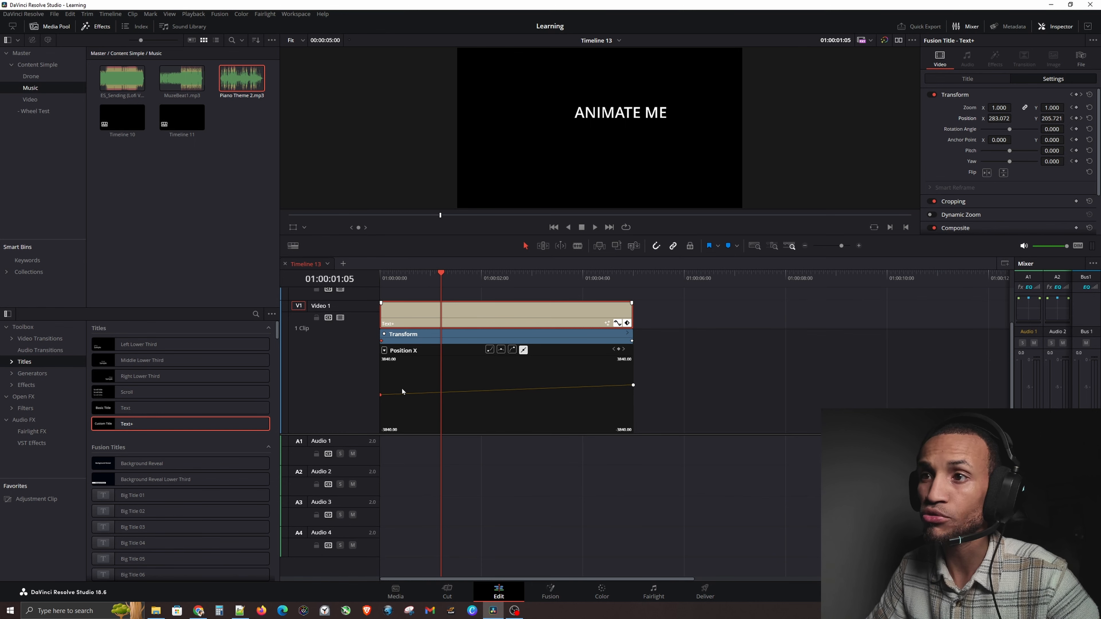
left_click_drag(381, 393, 498, 402)
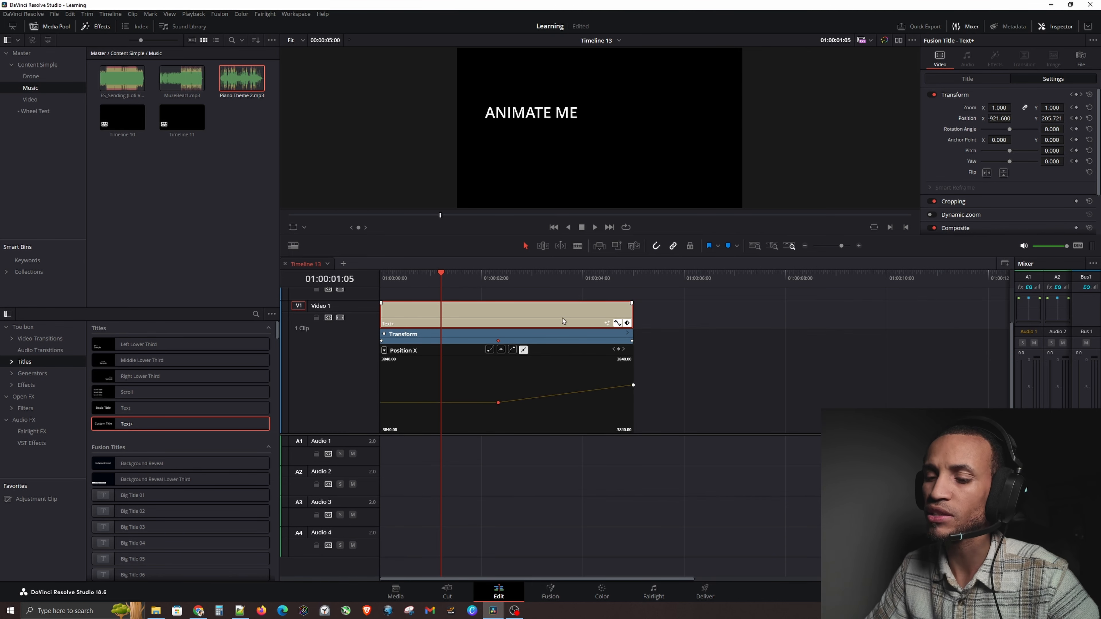
key("ctrl+z")
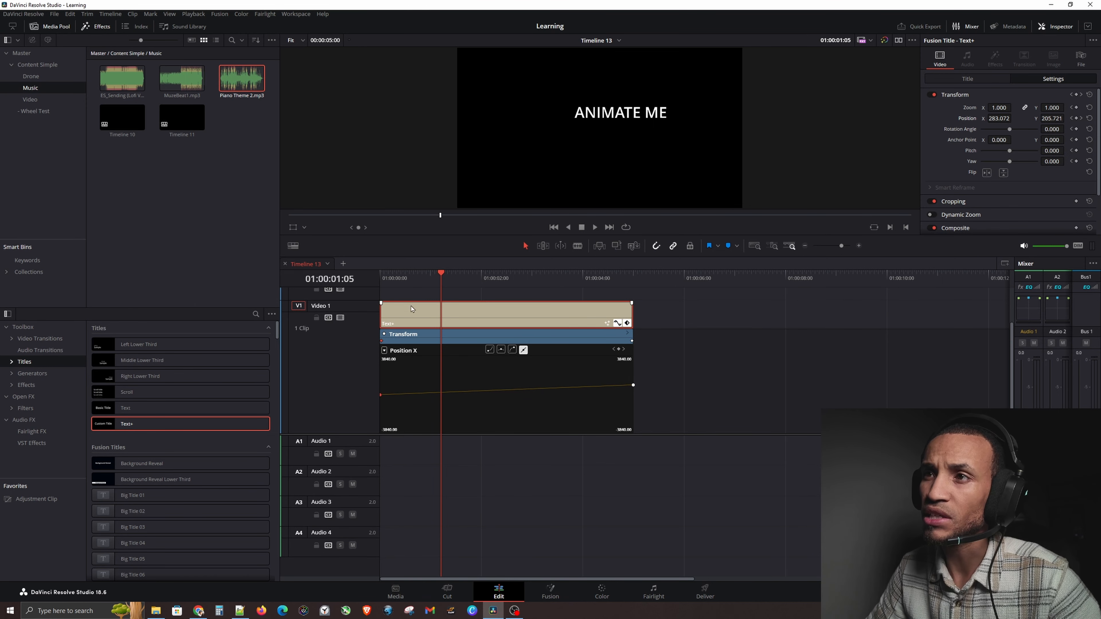
Step: Return the playhead to 01:00:00:00 and give the first and last Position X keyframes smooth easing with curve handles
left_click(387, 276)
left_click_drag(388, 277, 378, 279)
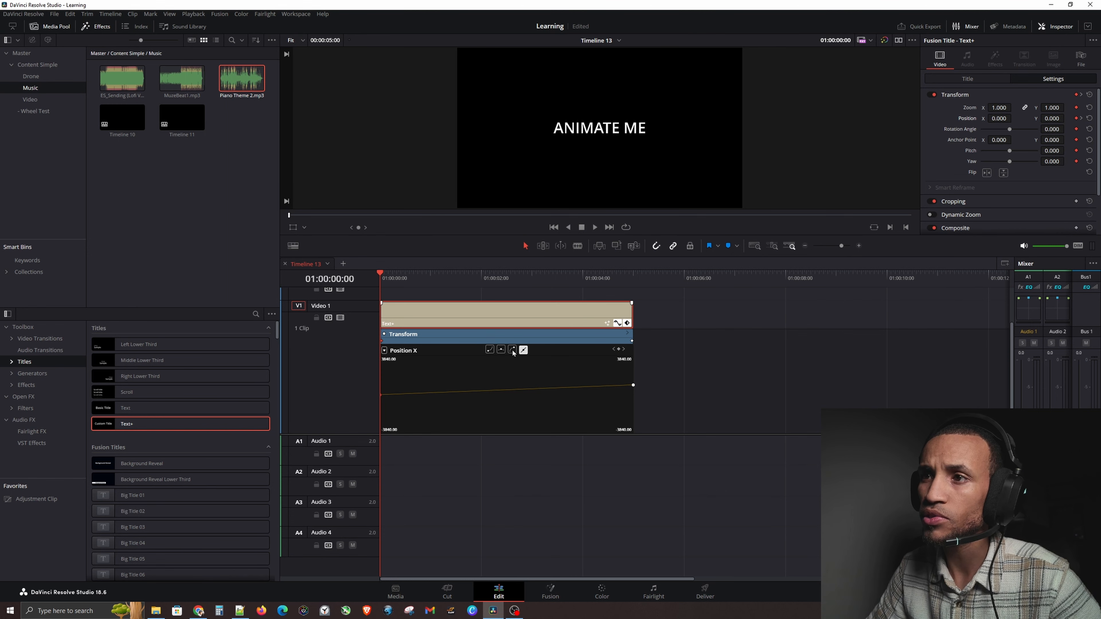
left_click(489, 350)
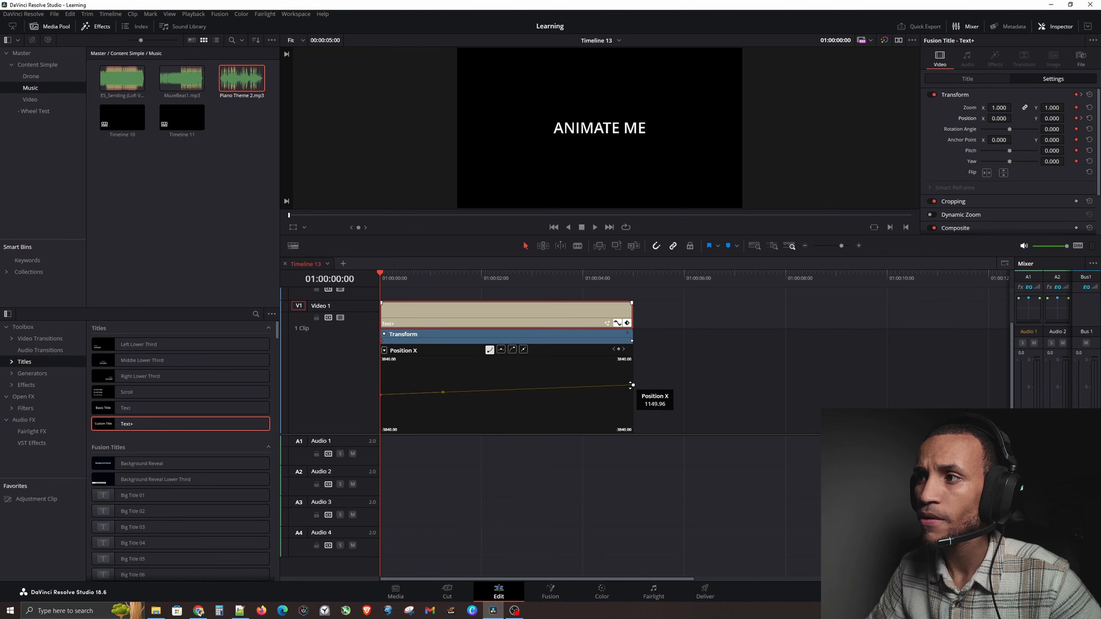
left_click(633, 385)
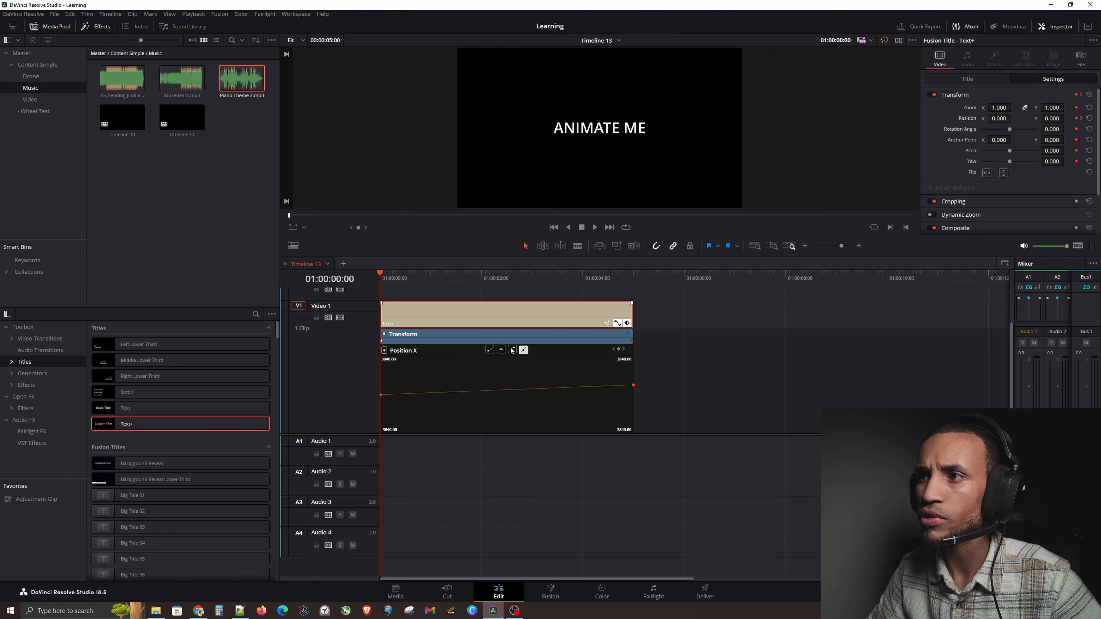
left_click(501, 350)
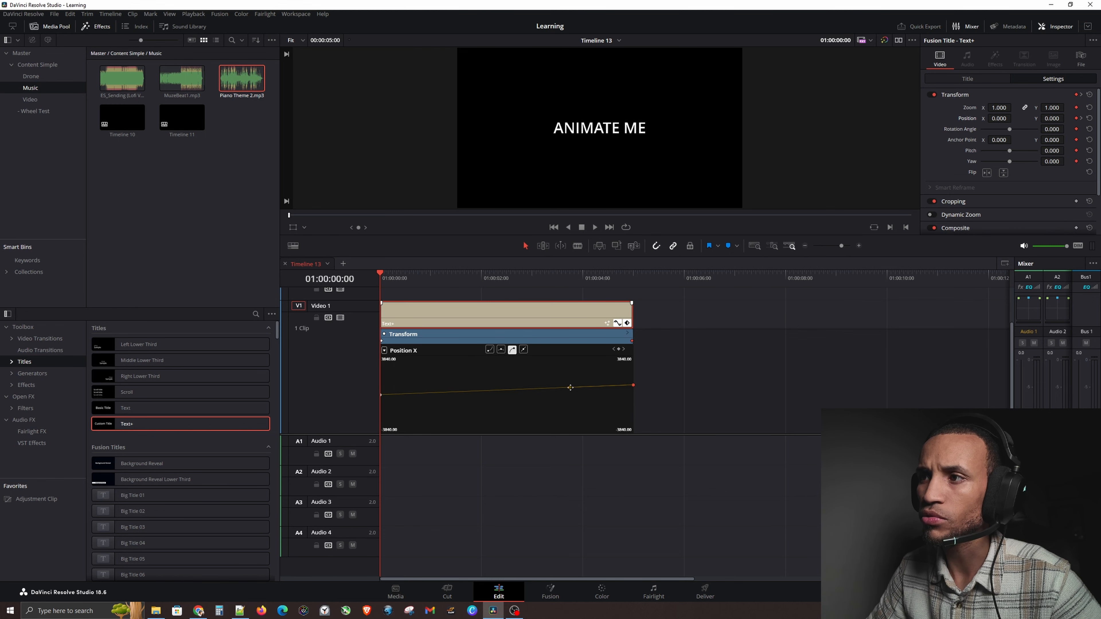
Step: Bend the Position X curve into an S-shape, raising the last keyframe's handle slightly and lowering the first keyframe's handle
left_click_drag(570, 386, 570, 381)
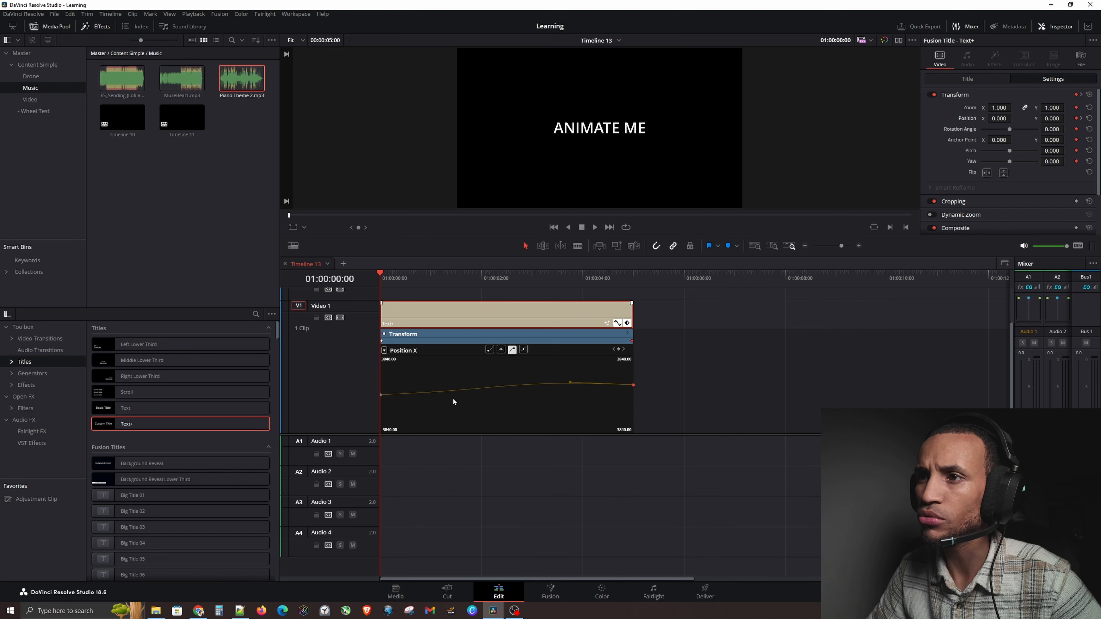
left_click(381, 395)
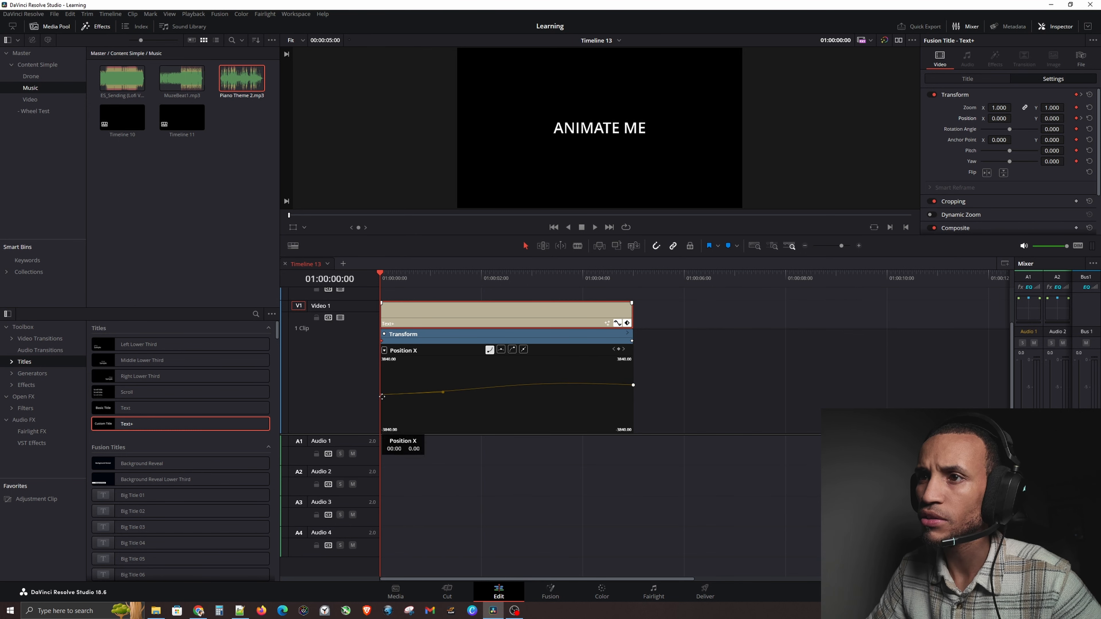
mouse_move(443, 393)
left_mouse_down()
mouse_move(456, 392)
mouse_move(442, 398)
left_mouse_up()
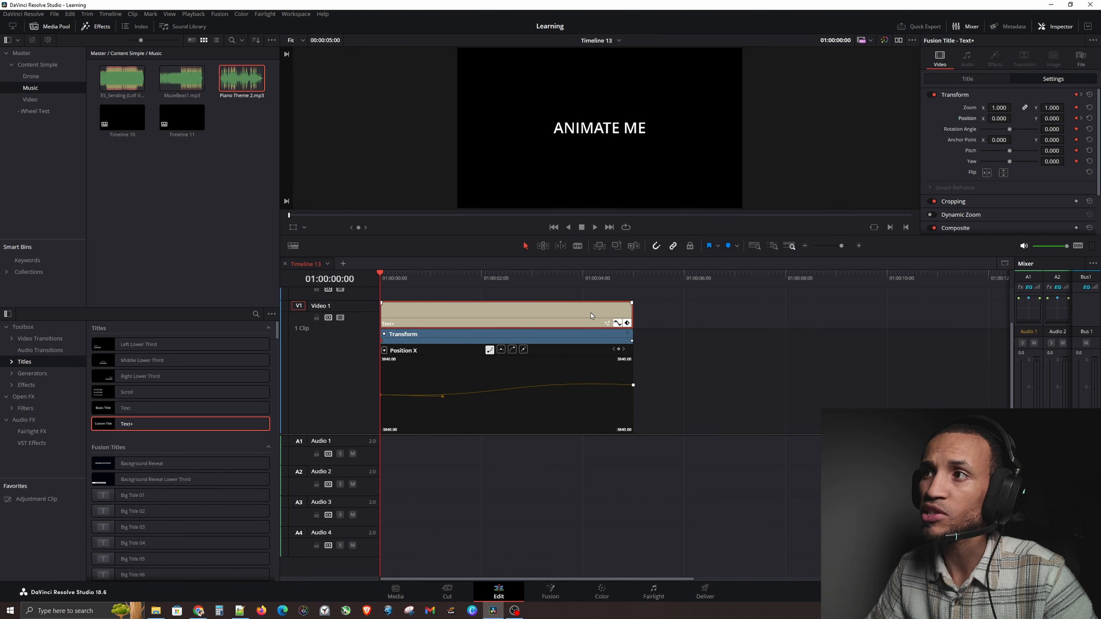
Step: Play back the eased title animation from near the timeline start, and return the playhead to 01:00:00:00
left_click(628, 276)
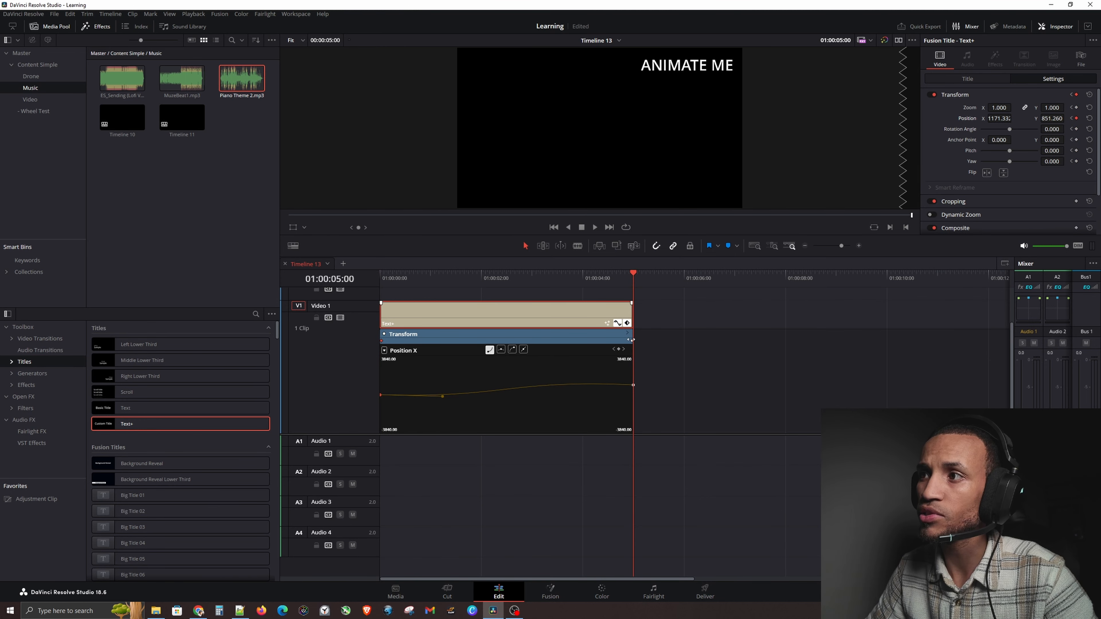
left_click(631, 341)
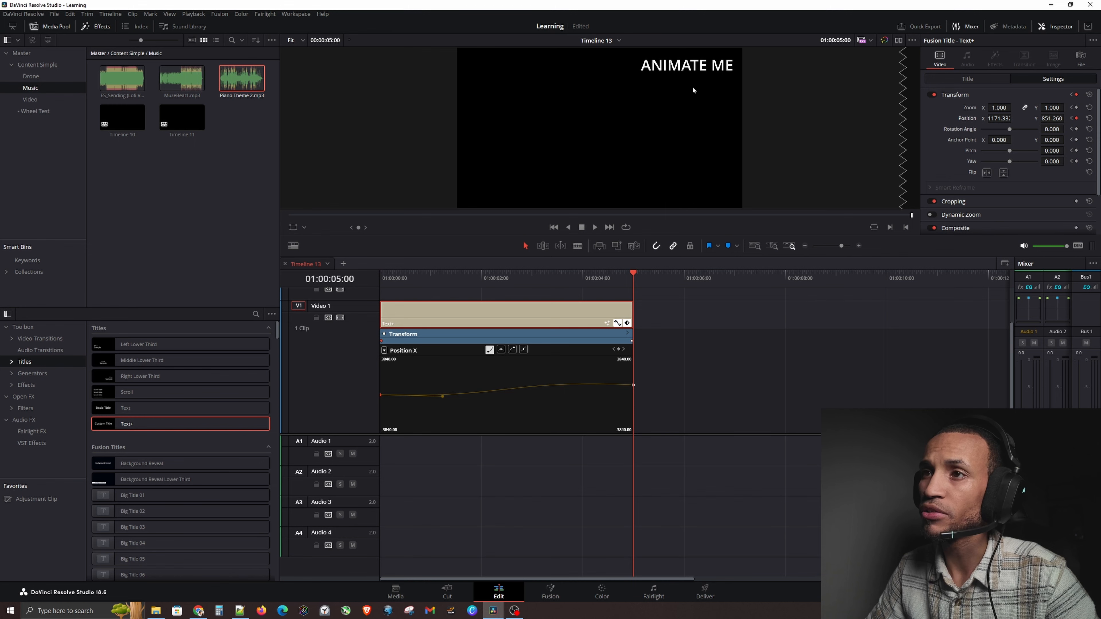
left_click(390, 278)
key("space")
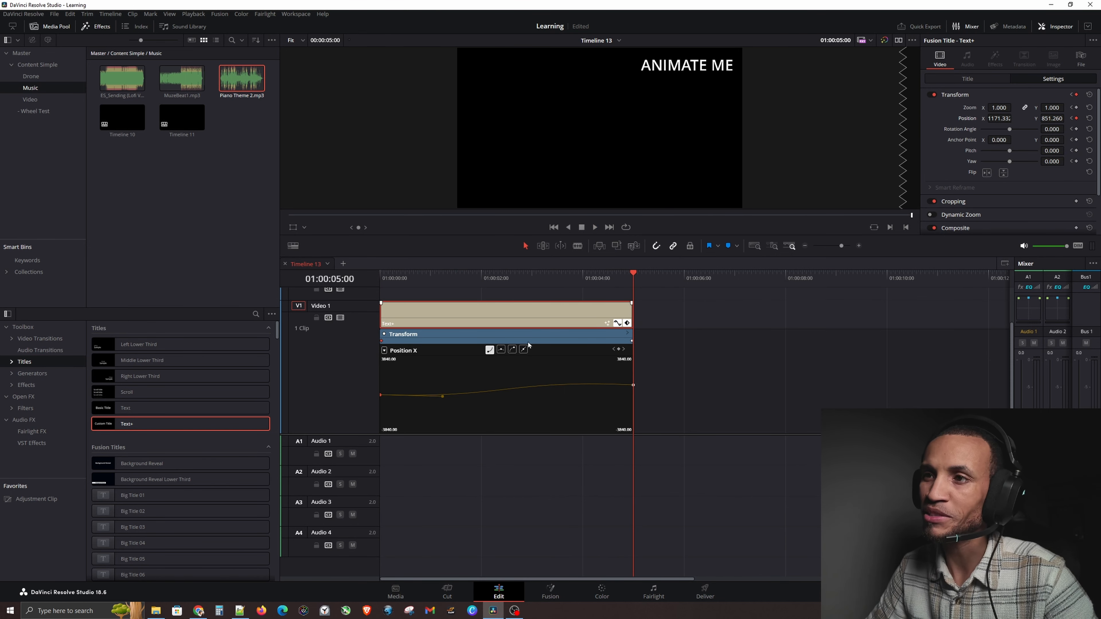
left_click(379, 278)
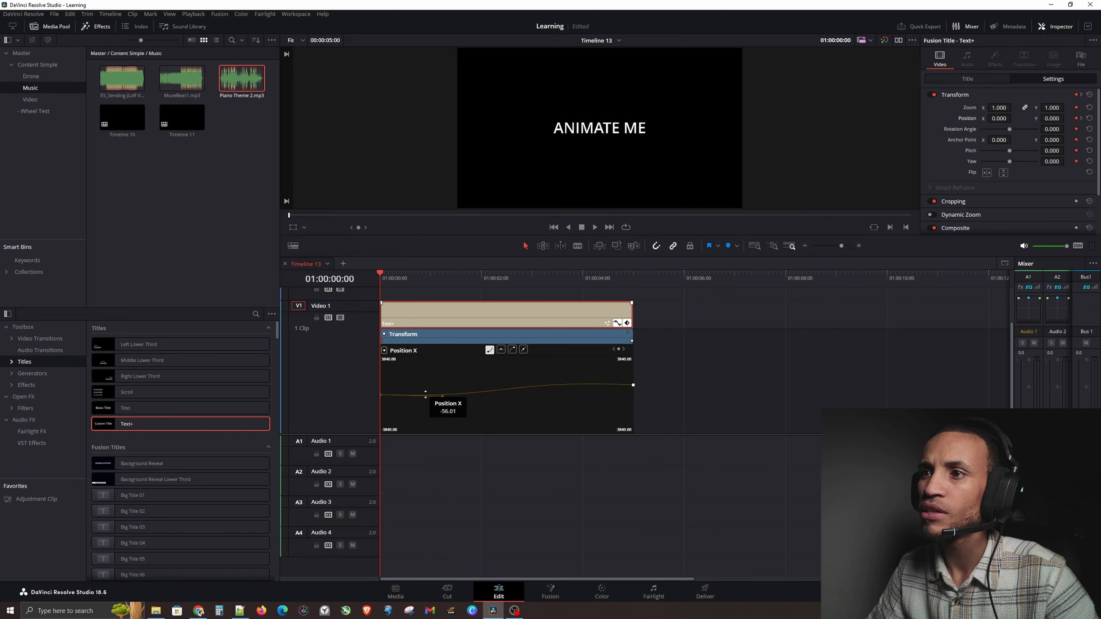
Step: Pull the first Position X keyframe's curve handle downward and play back the title animation
left_click_drag(443, 397, 444, 410)
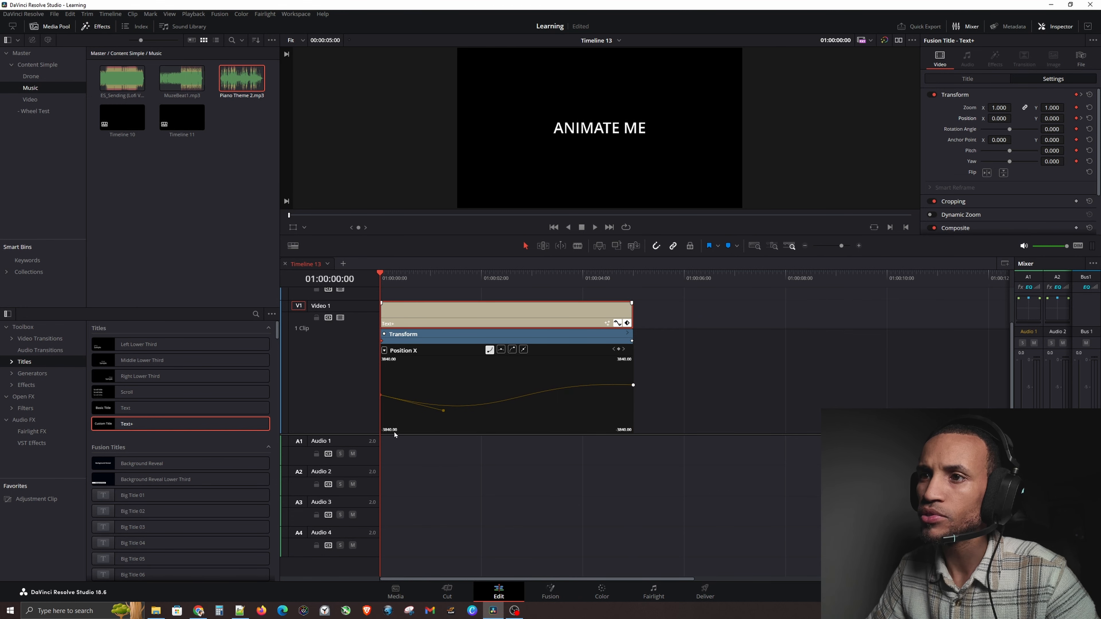
key("space")
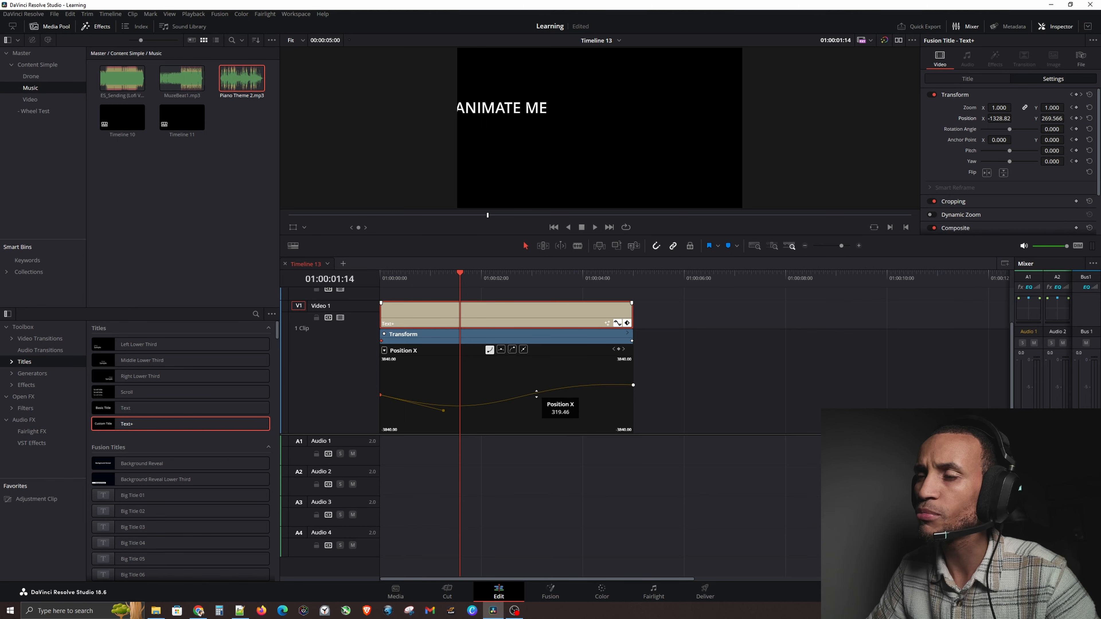
key("space")
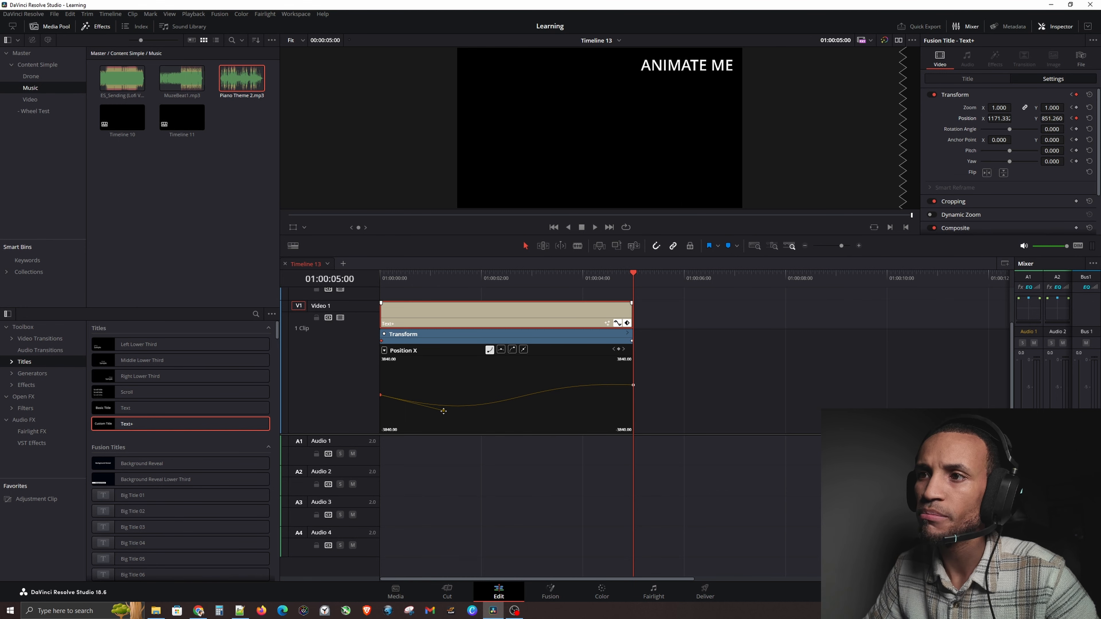
Step: Move the first Position X keyframe's handle up and outward to nearly straighten the curve, and play the title from 01:00:00:00
left_click_drag(444, 411, 488, 392)
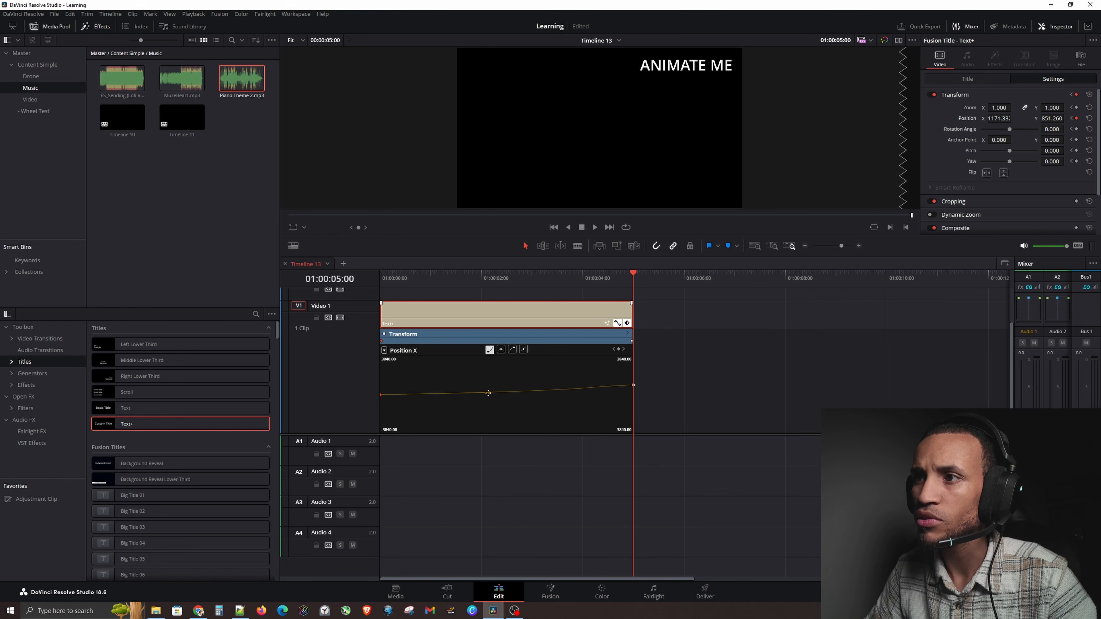
left_click(386, 276)
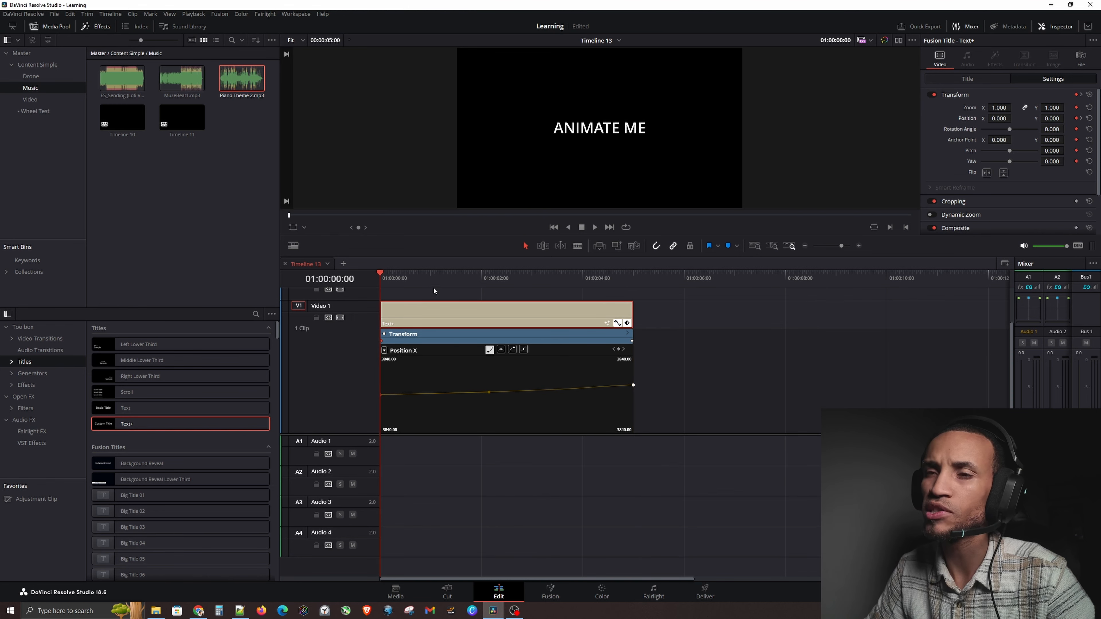
key("space")
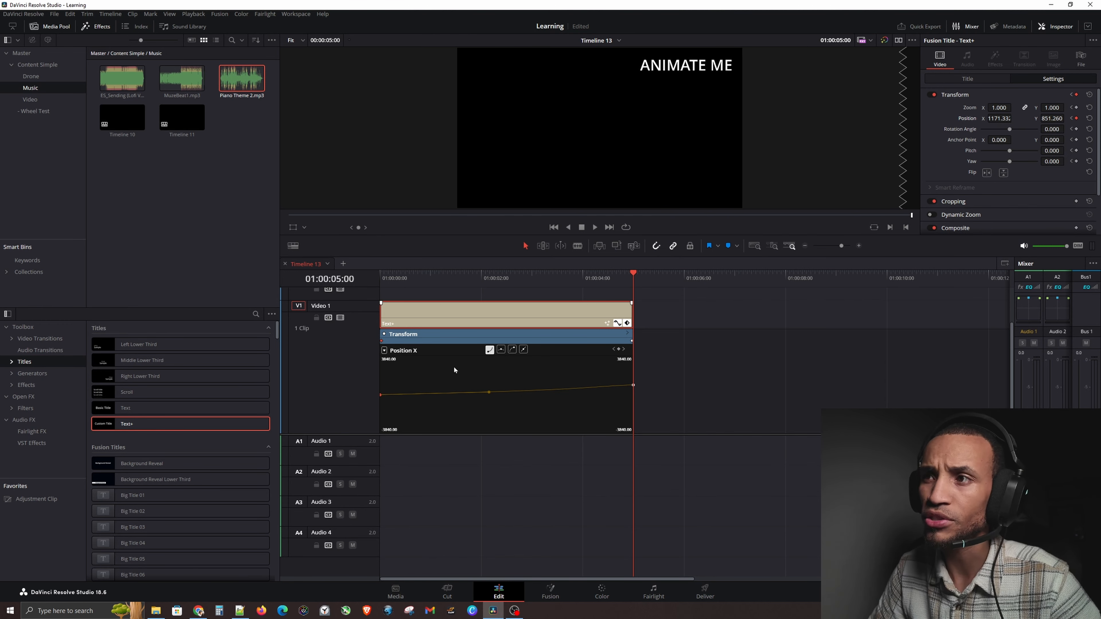
Step: Collapse the title clip's curve and keyframe views, and reset all Transform keyframes with the playhead at 01:00:00:00
left_click(628, 323)
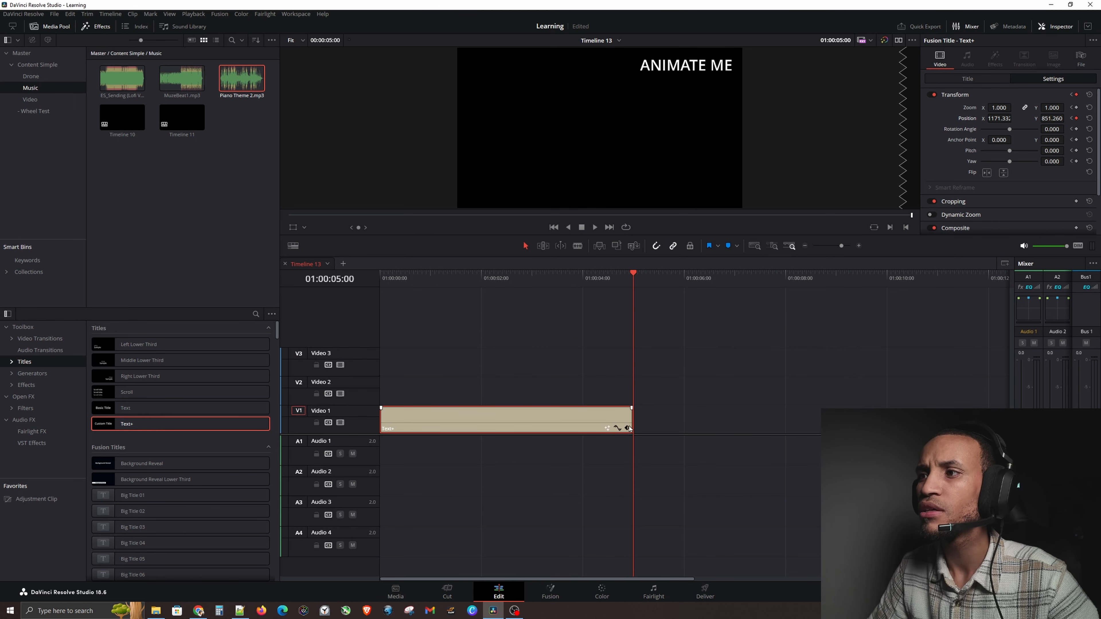
left_click(626, 428)
left_click(618, 428)
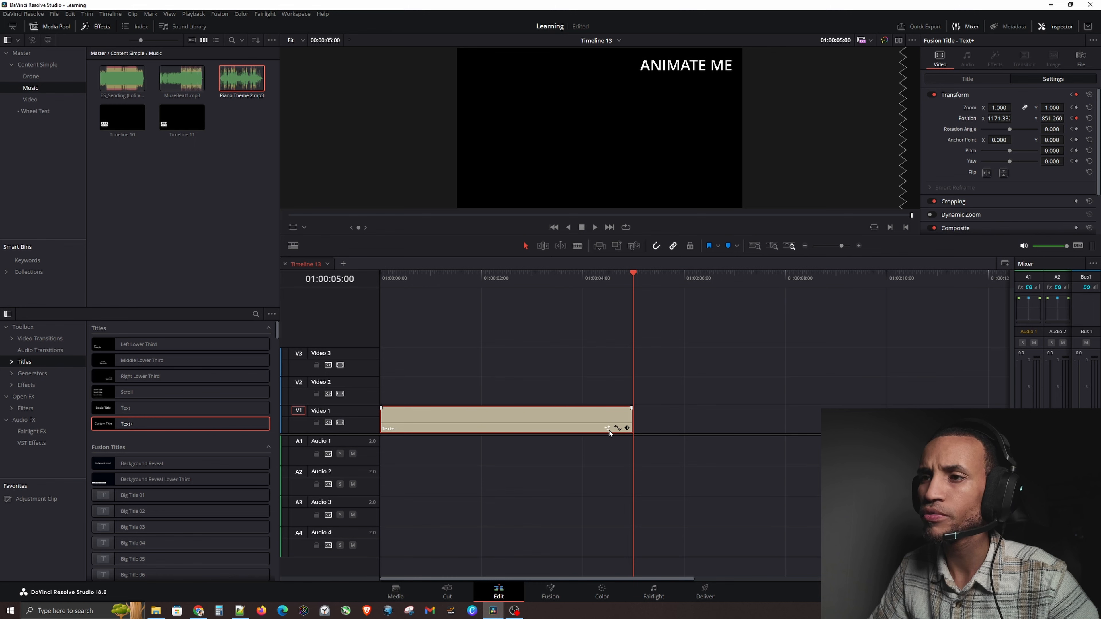
left_click_drag(401, 276, 372, 287)
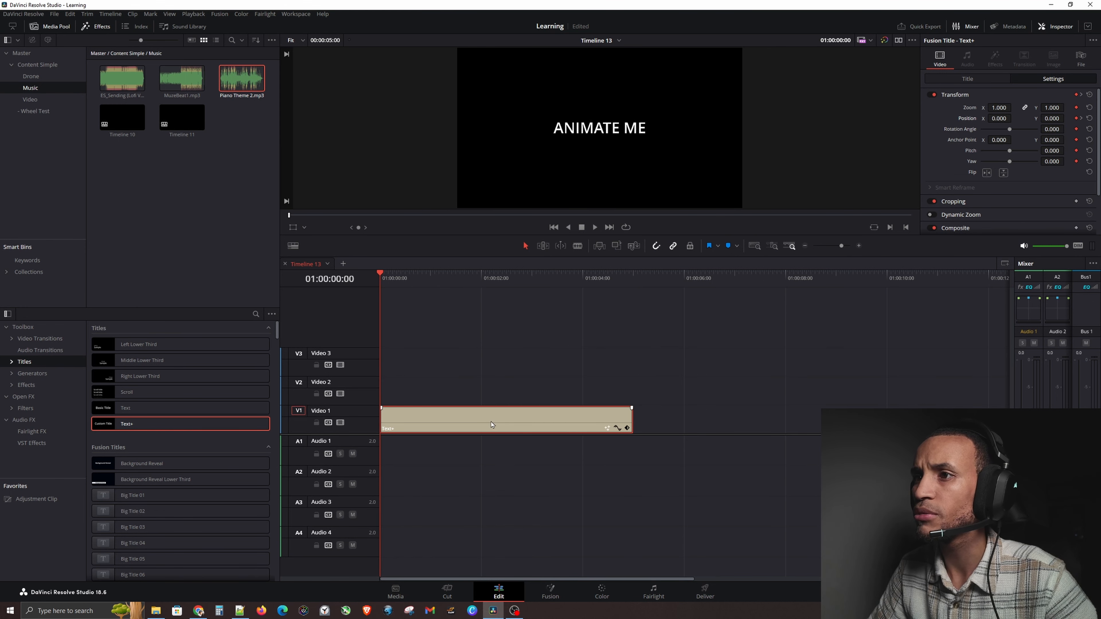
left_click(1089, 95)
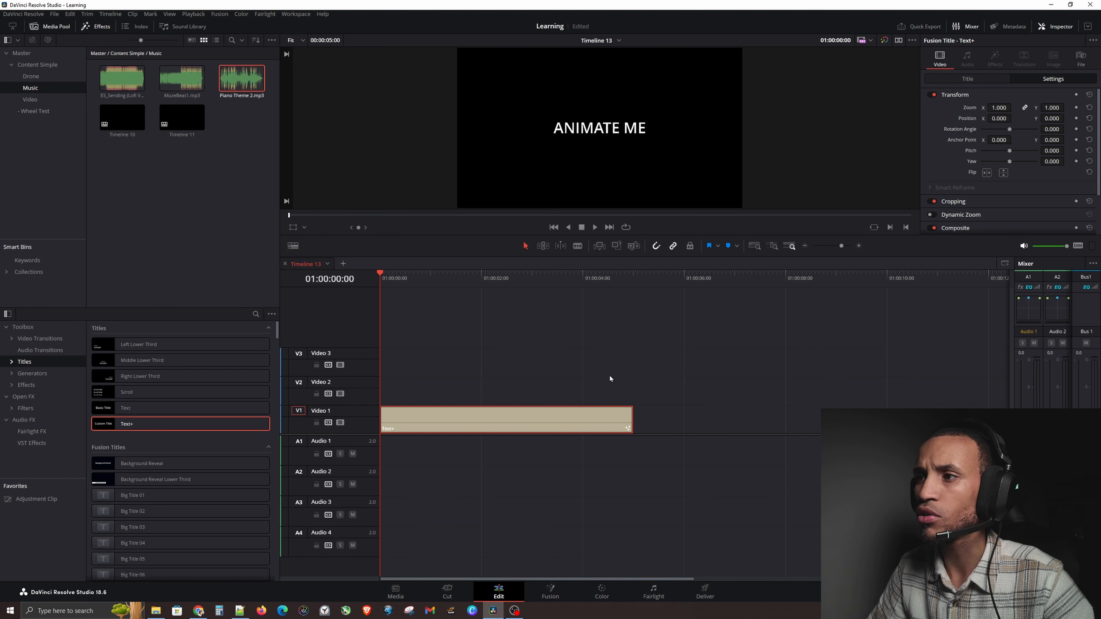
Step: Play the title without its Transform animation and return the playhead to 01:00:00:00
key("space")
key("space")
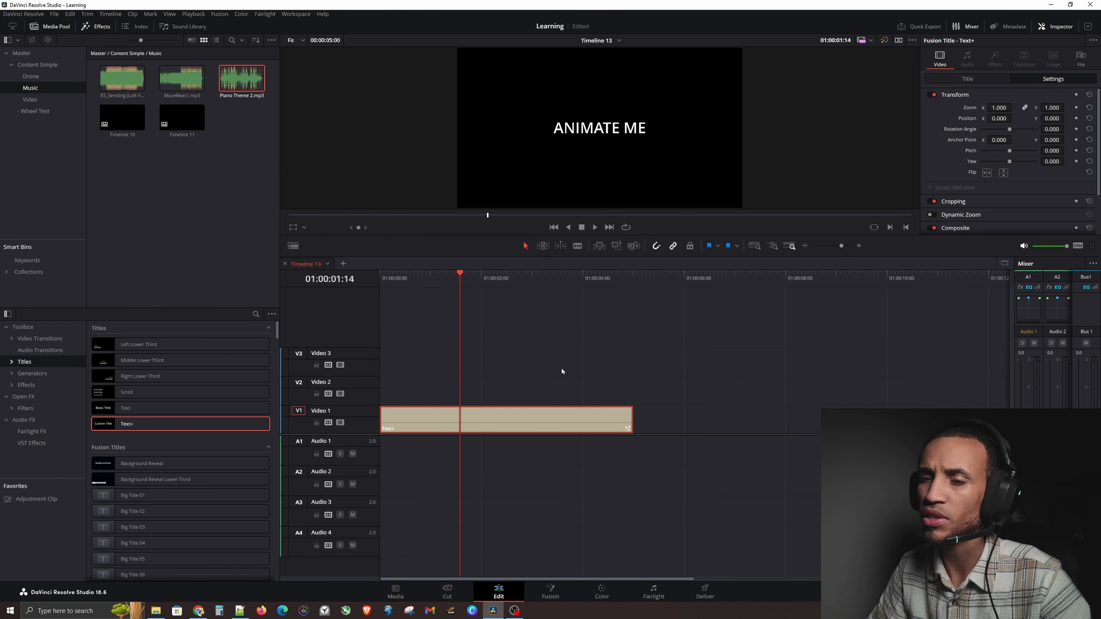
key("Home")
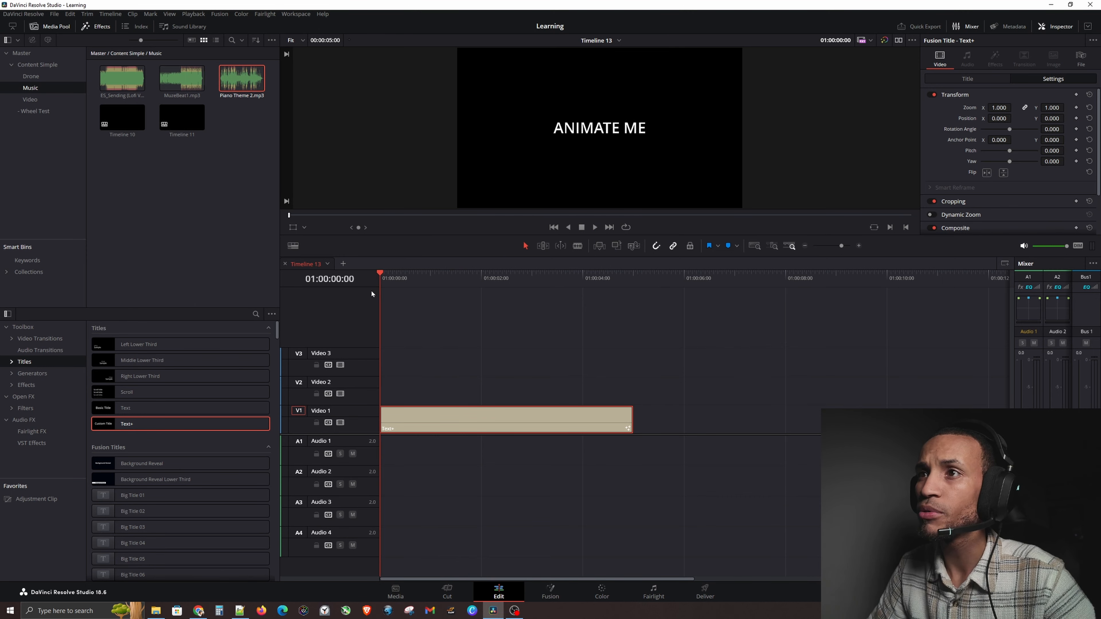
Step: Enable Dynamic Zoom on the title with its ease set to Linear, and play back the zoom
left_click(935, 215)
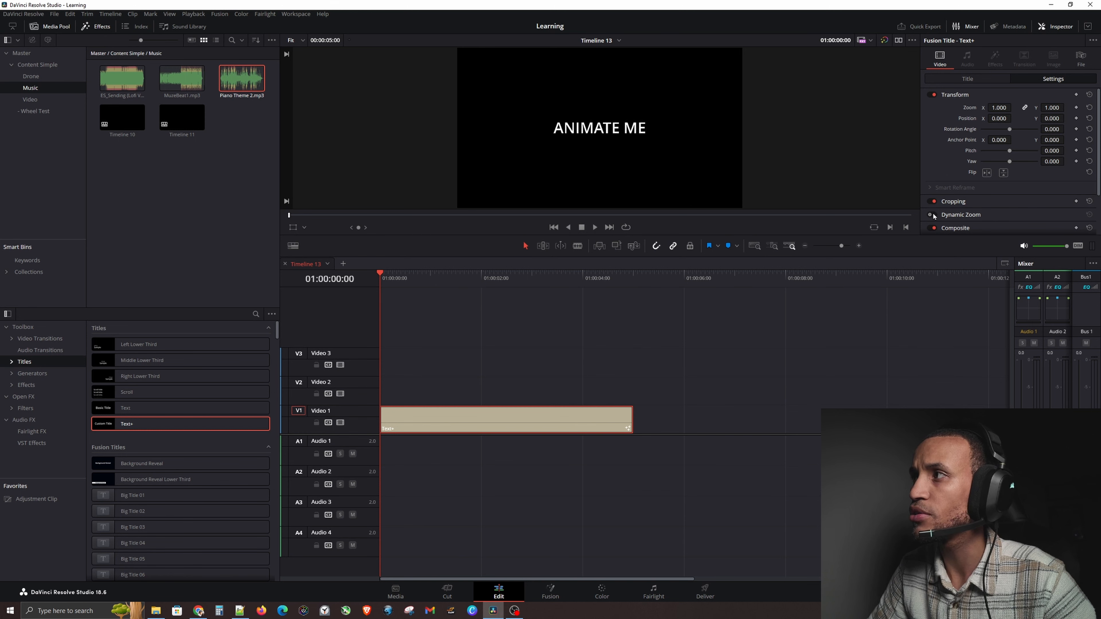
left_click(930, 214)
left_click(965, 217)
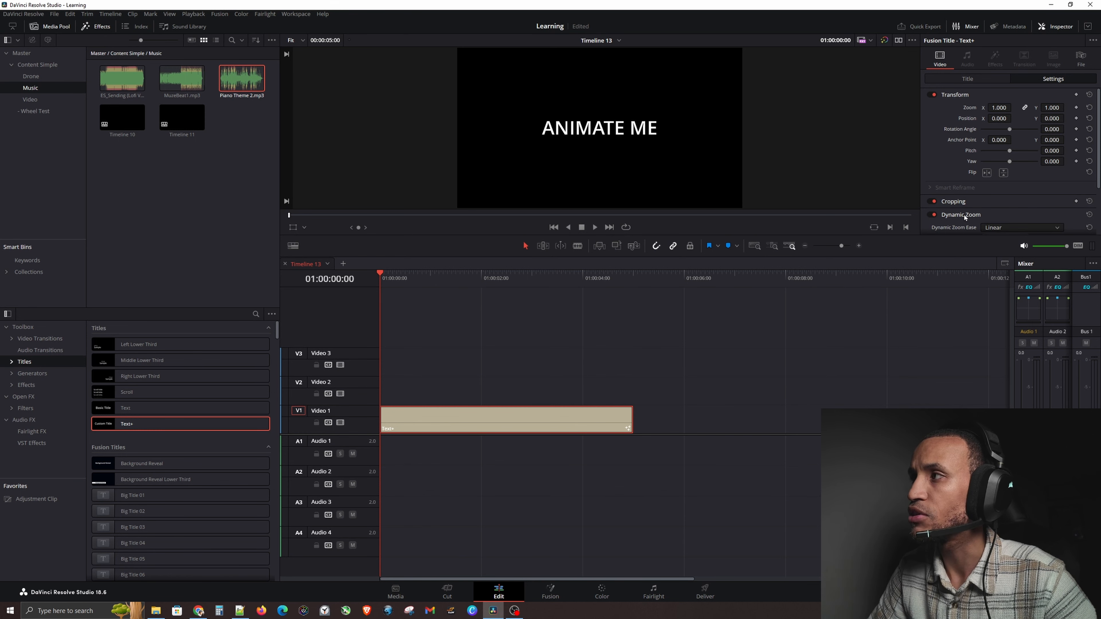
scroll(1006, 145, "down", 2)
left_click(1009, 173)
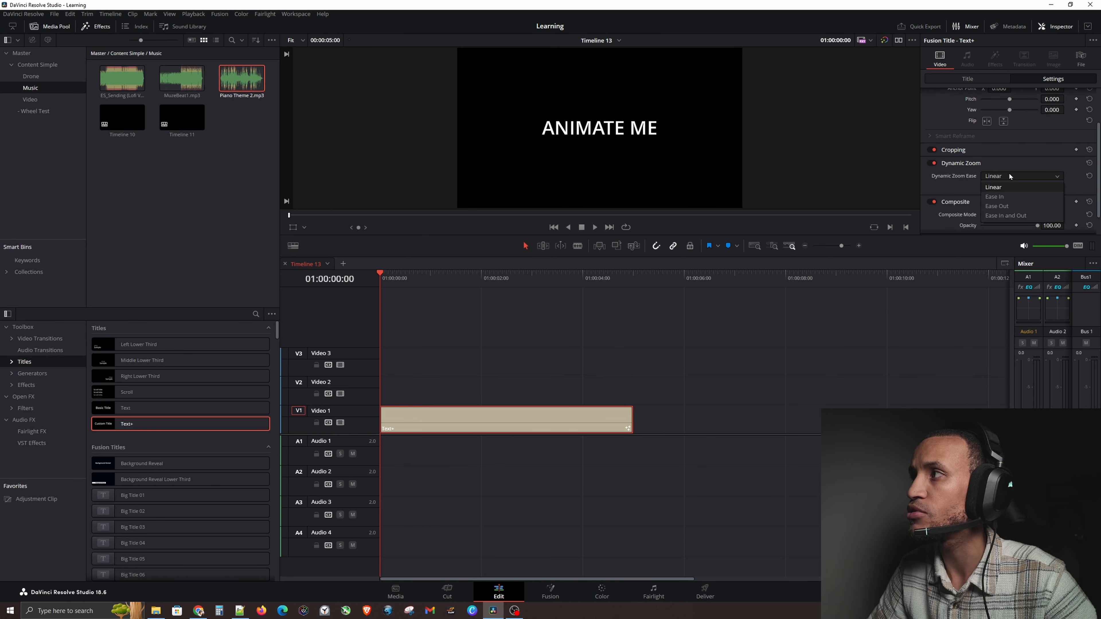
left_click(993, 187)
key("space")
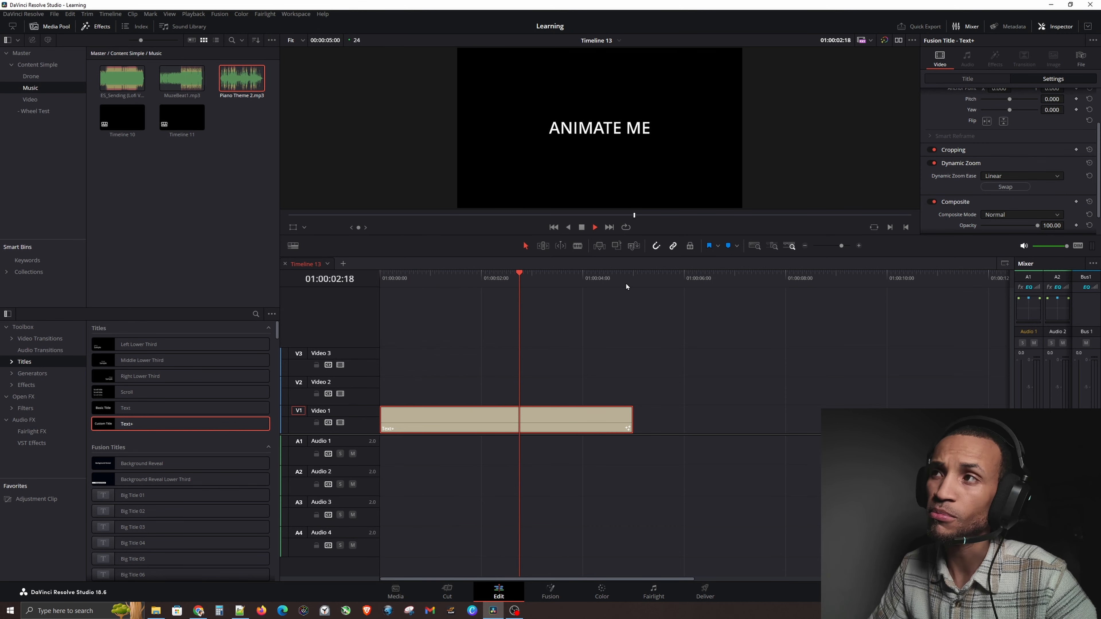
key("space")
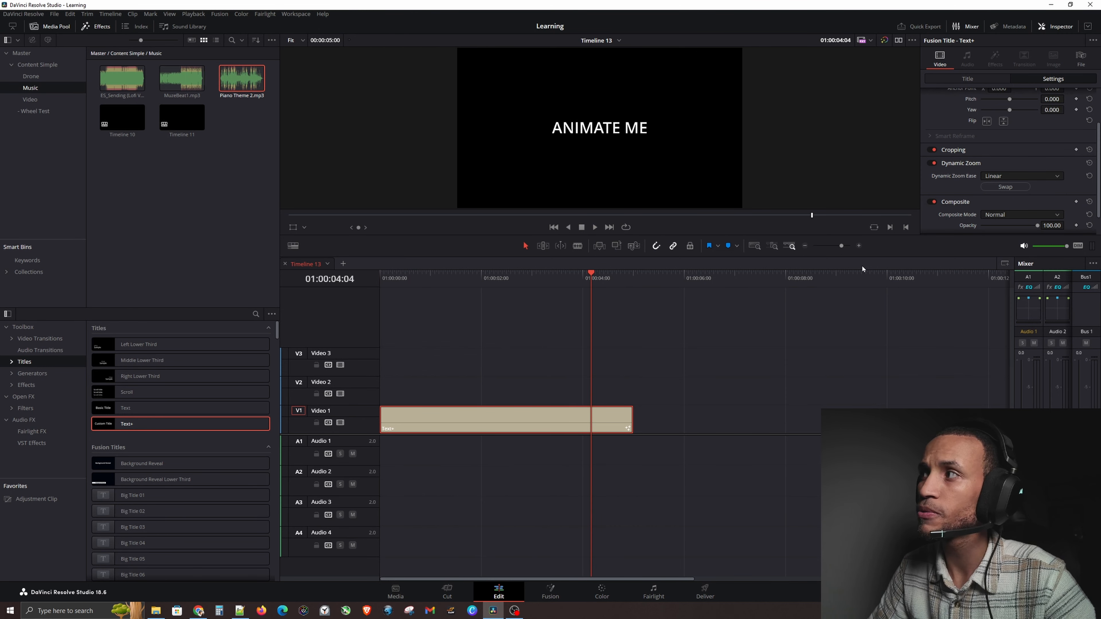
Step: Swap the Dynamic Zoom direction and play the title twice from 01:00:00:00 to check the reversed zoom
left_click(1012, 189)
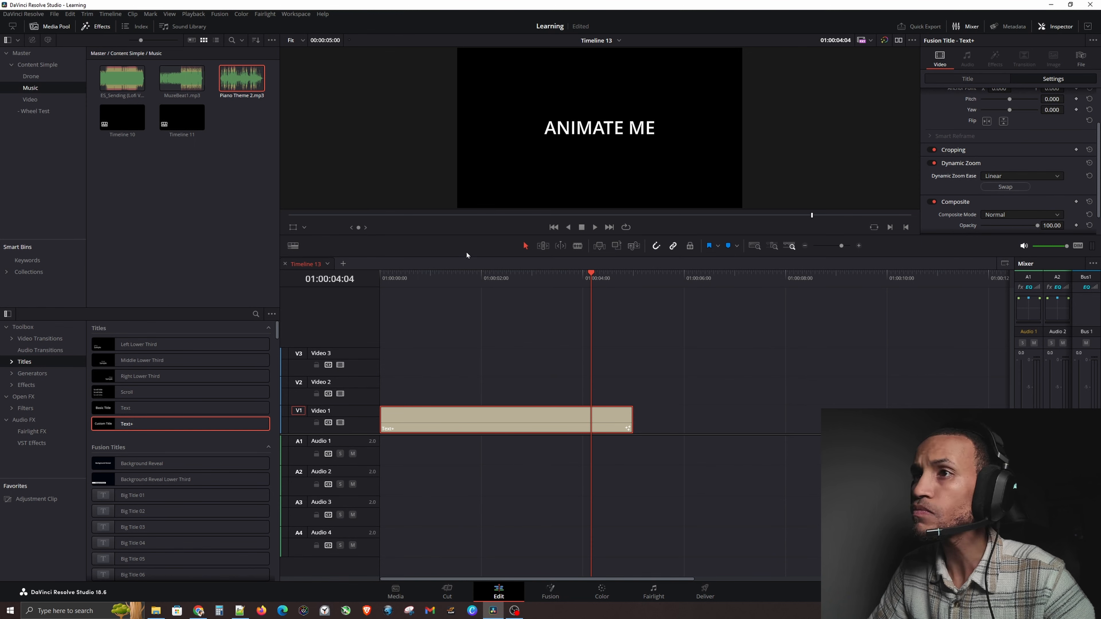
left_click(381, 275)
key("space")
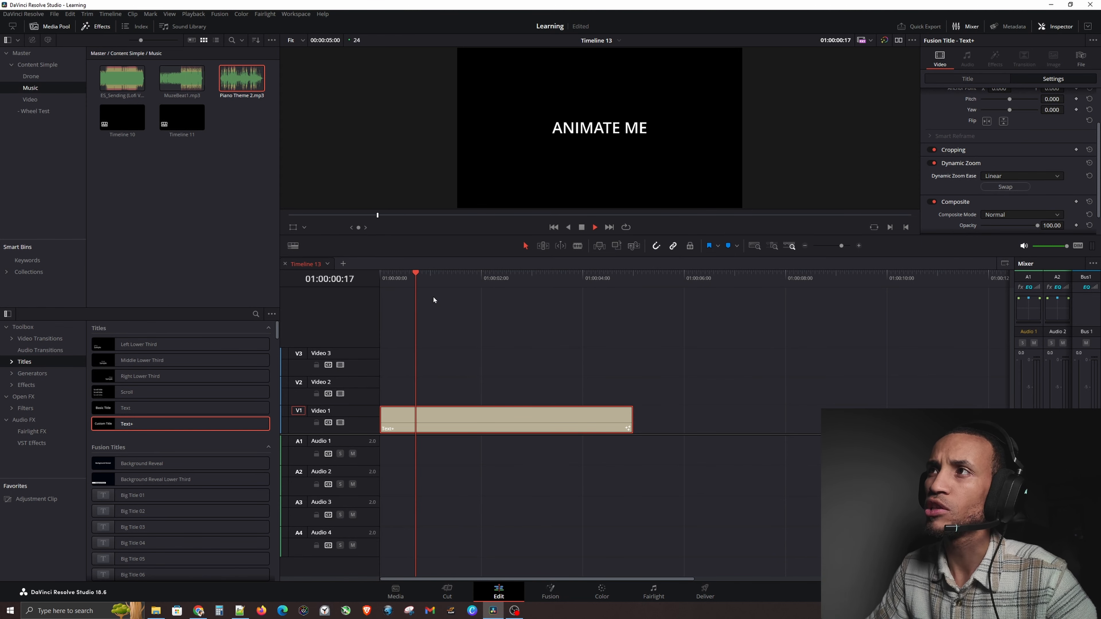
key("space")
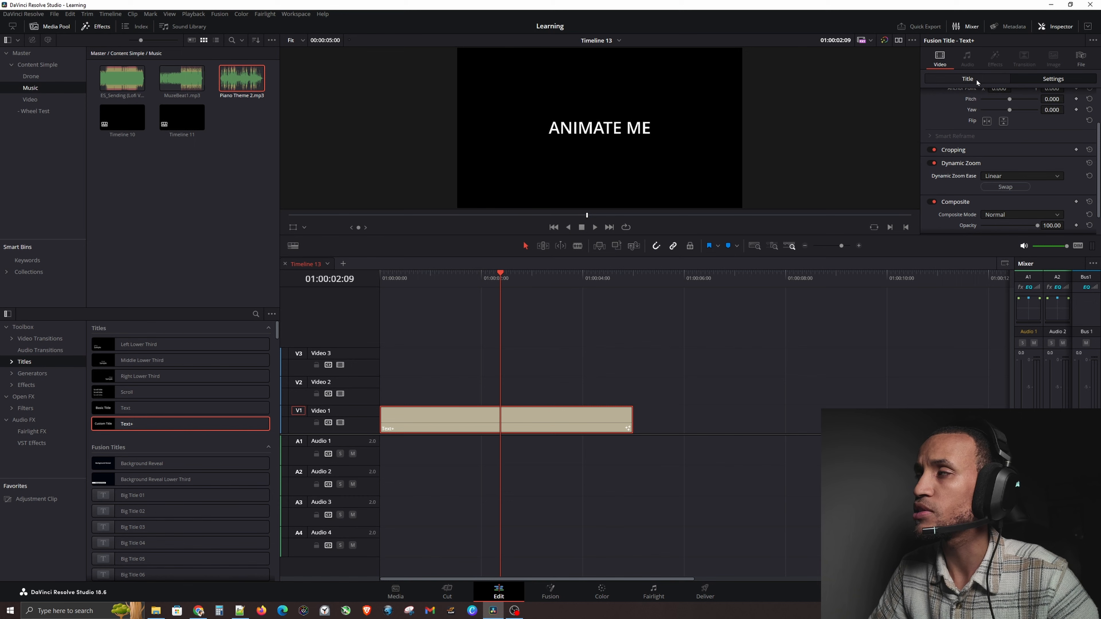
left_click(381, 278)
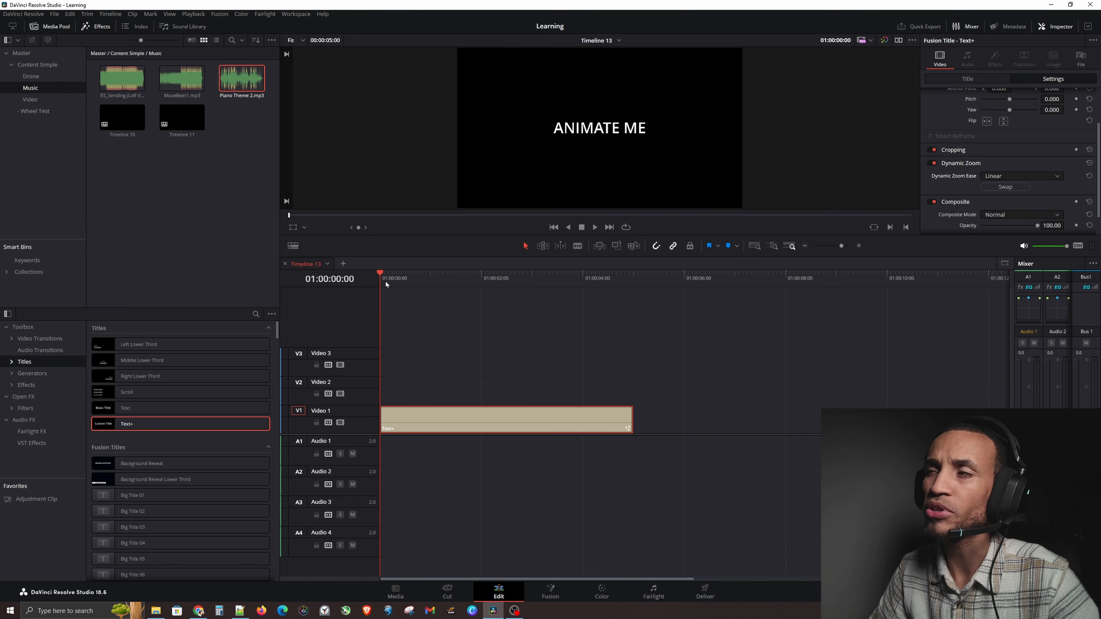
key("space")
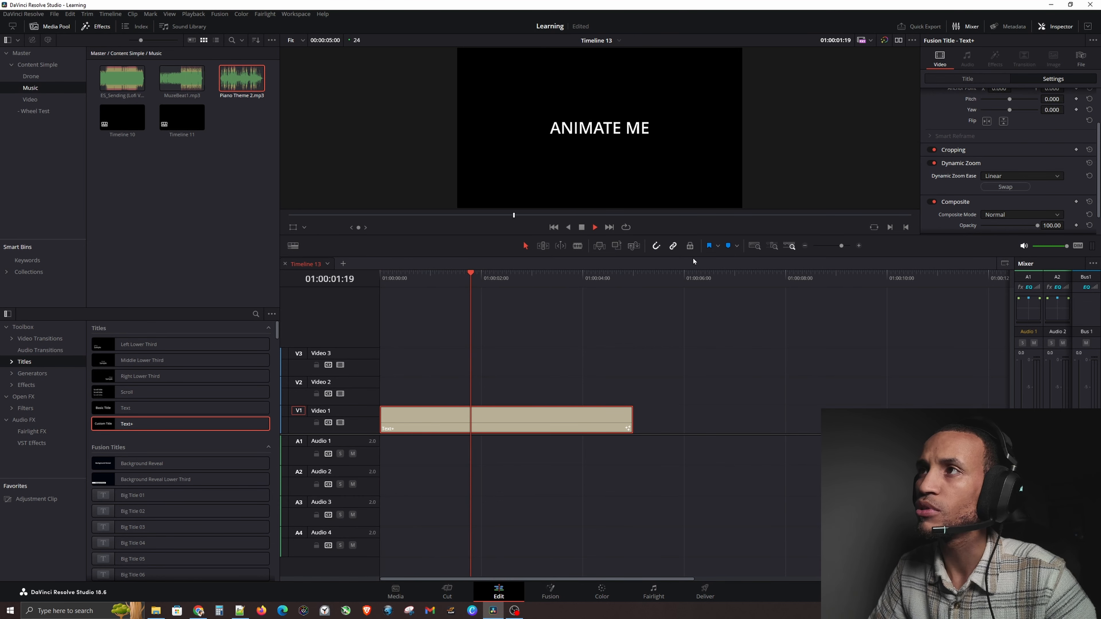
key("space")
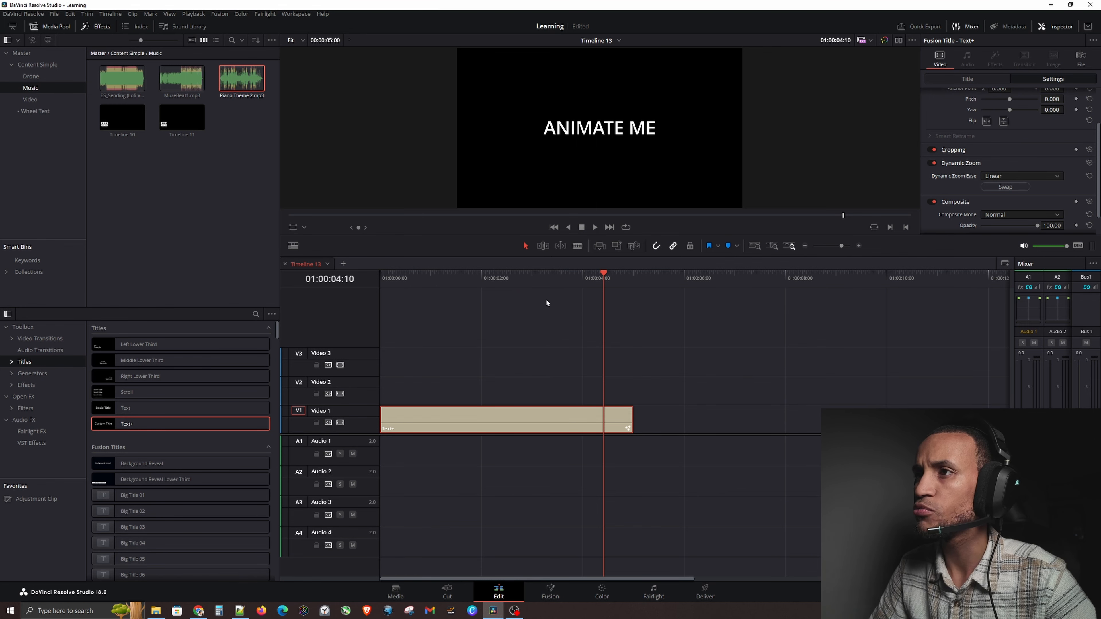
Step: Extend the title clip's end to a duration of 00:00:07:21 and play the zoom from the timeline start
left_click_drag(632, 423, 778, 427)
key("Home")
key("space")
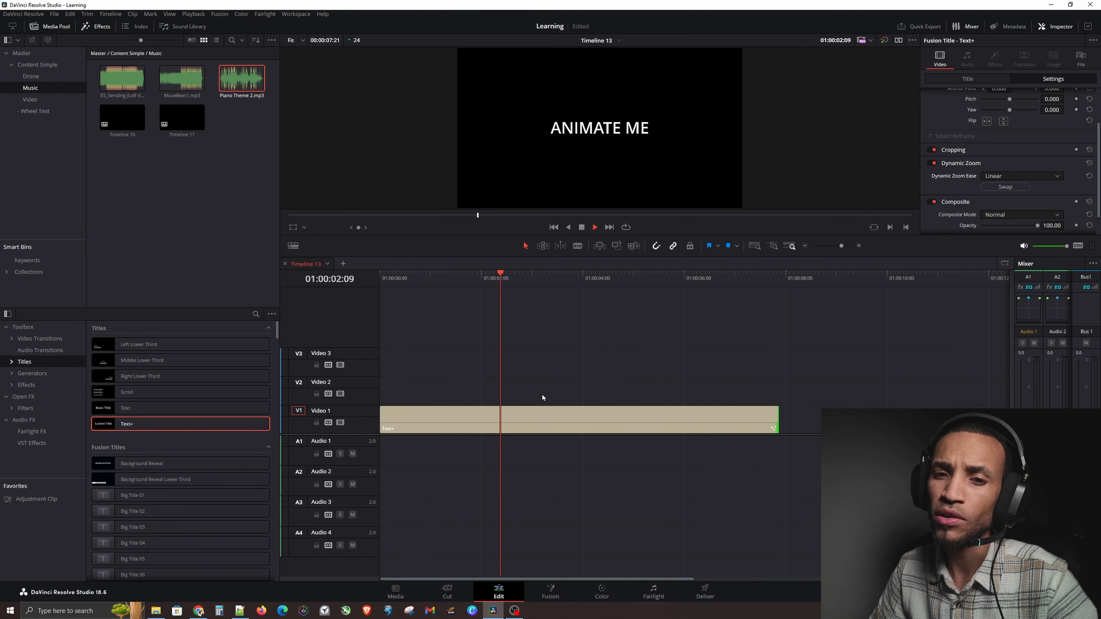
key("space")
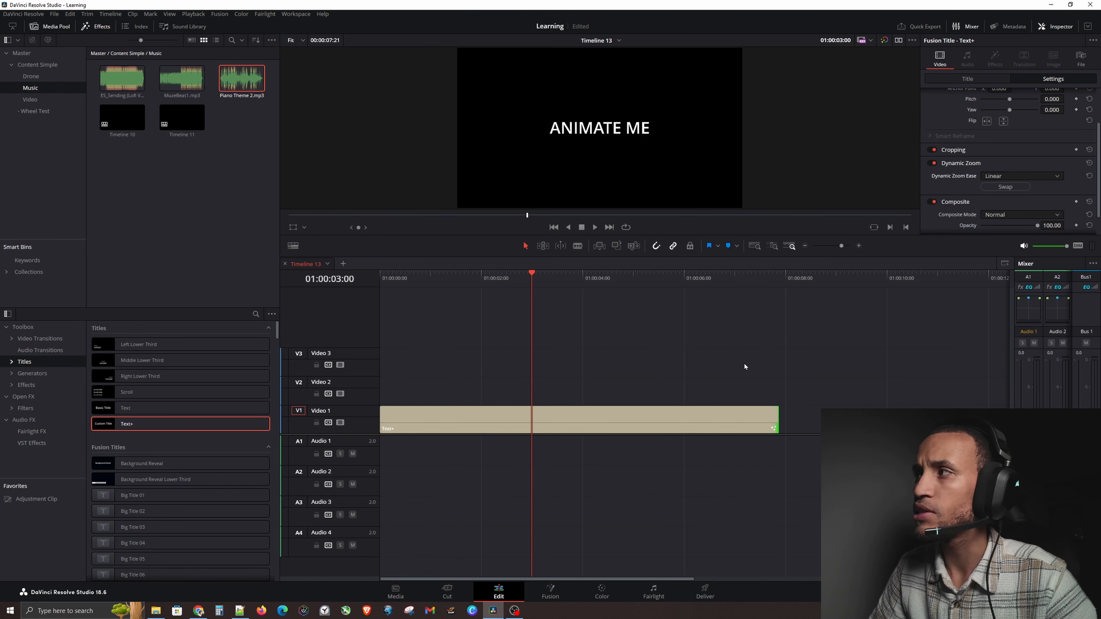
Step: Try Ease Out for the title's Dynamic Zoom Ease, and set it to Ease In and Out
left_click(705, 428)
left_click(1023, 178)
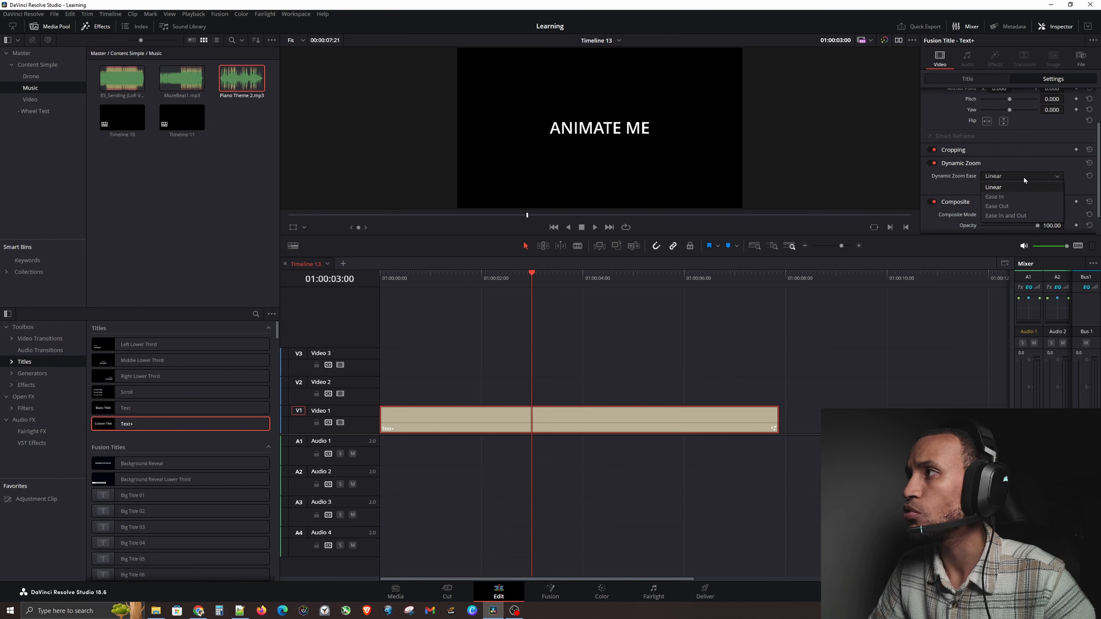
left_click(1003, 204)
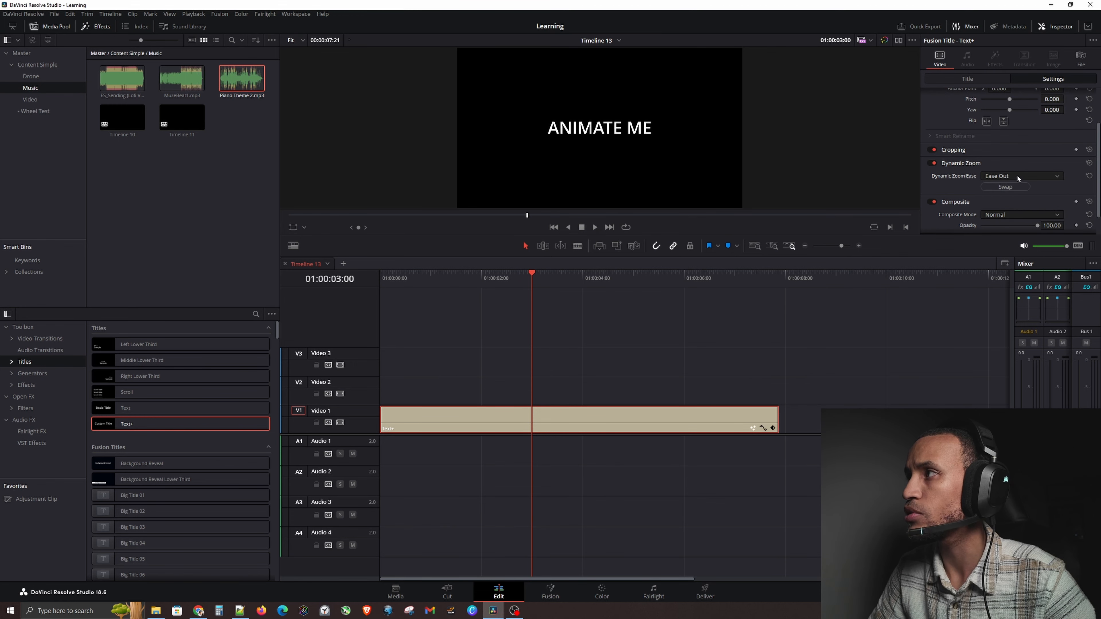
left_click(1017, 175)
left_click(1008, 216)
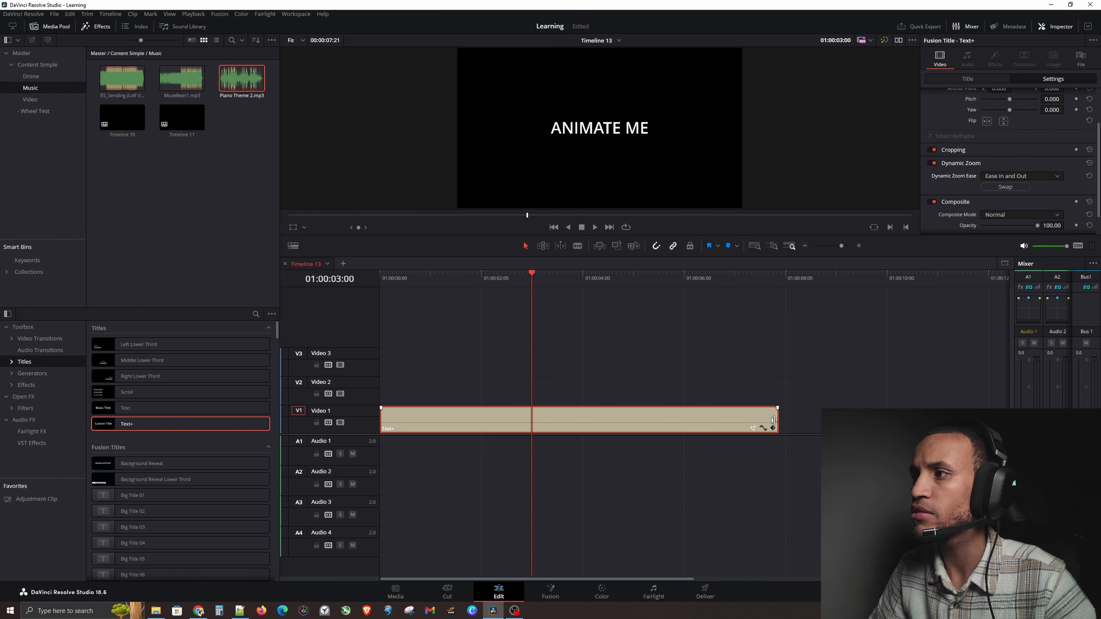
Step: Shorten the title clip to a duration of 00:00:02:04, and review the zoom by playing and scrubbing from 01:00:00:00
left_click_drag(777, 420, 489, 420)
left_click_drag(400, 280, 379, 284)
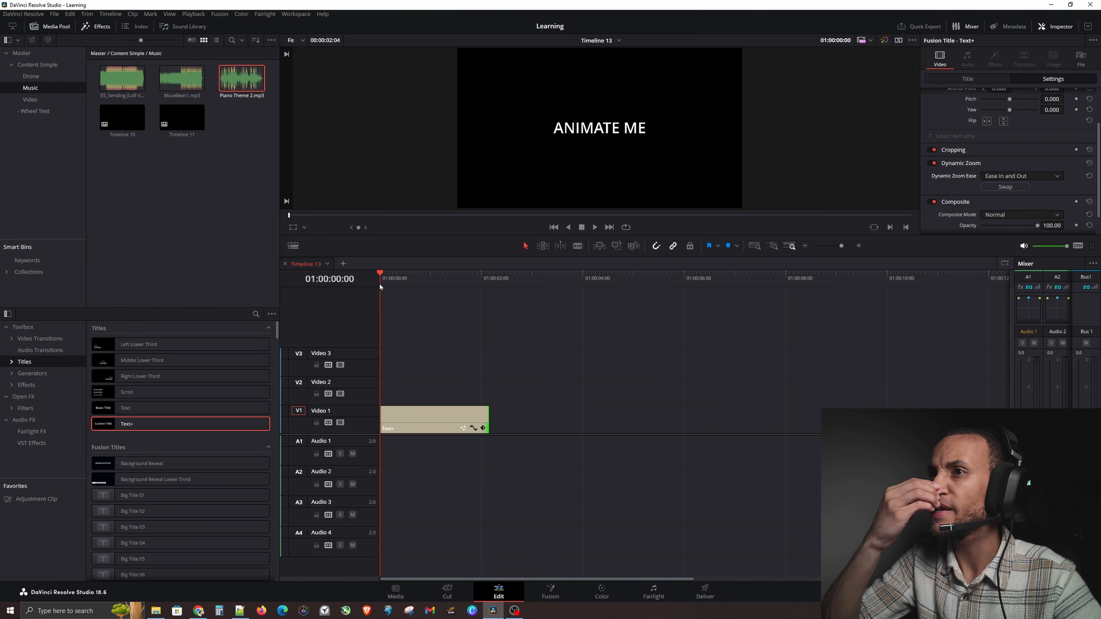
key("space")
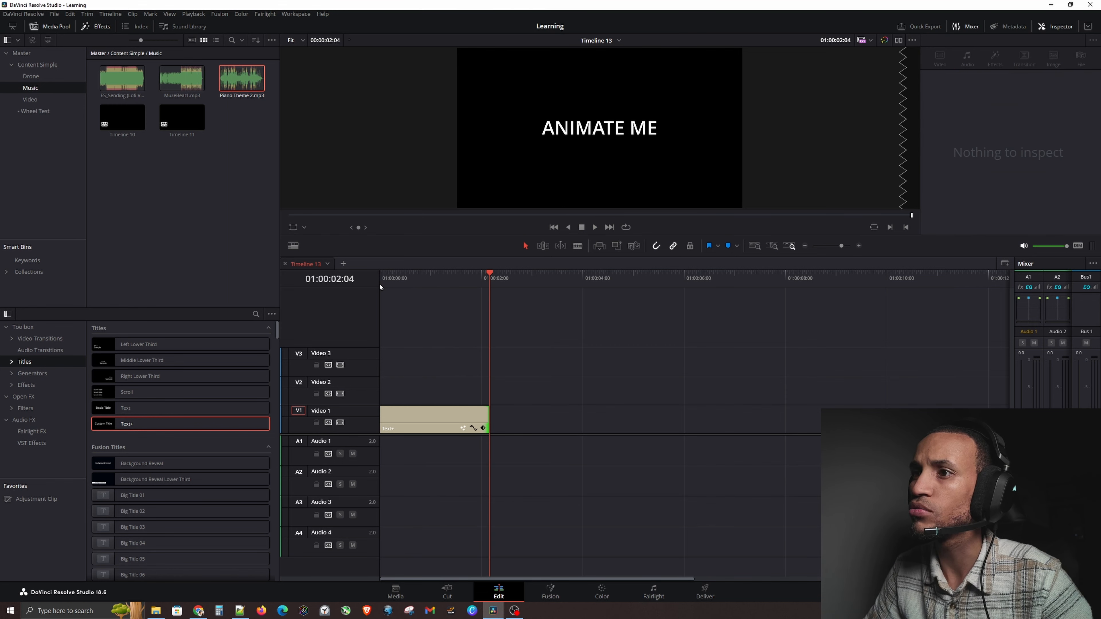
left_click_drag(400, 280, 433, 287)
left_click(380, 279)
left_click(490, 278)
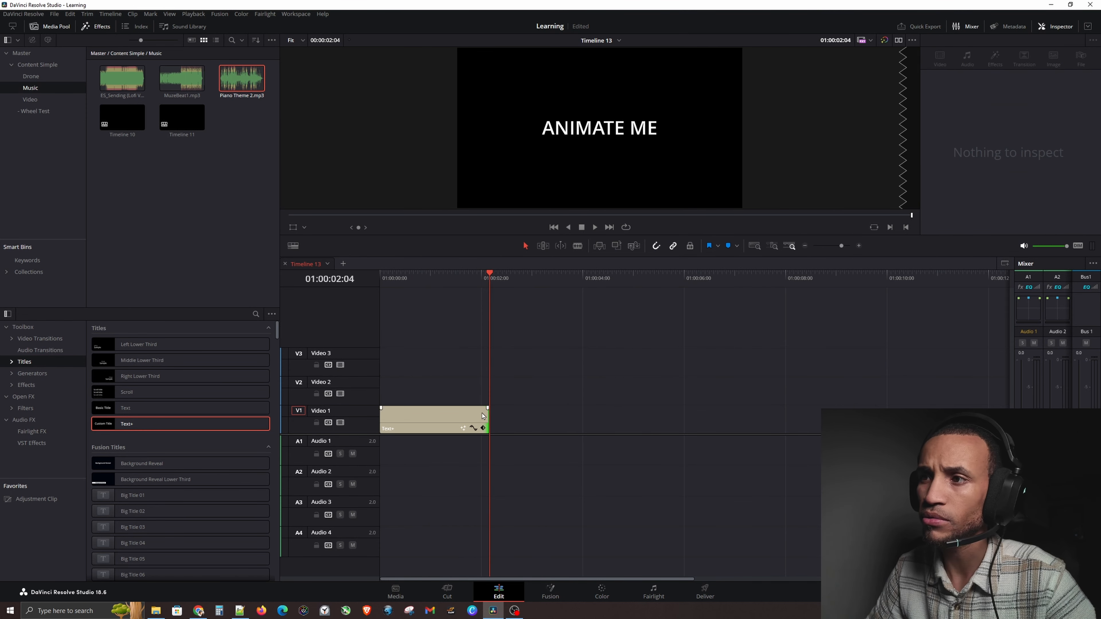
Step: Lengthen the title clip to a duration of 00:00:05:08 and play it from the timeline start
left_click_drag(488, 415, 649, 415)
key("Home")
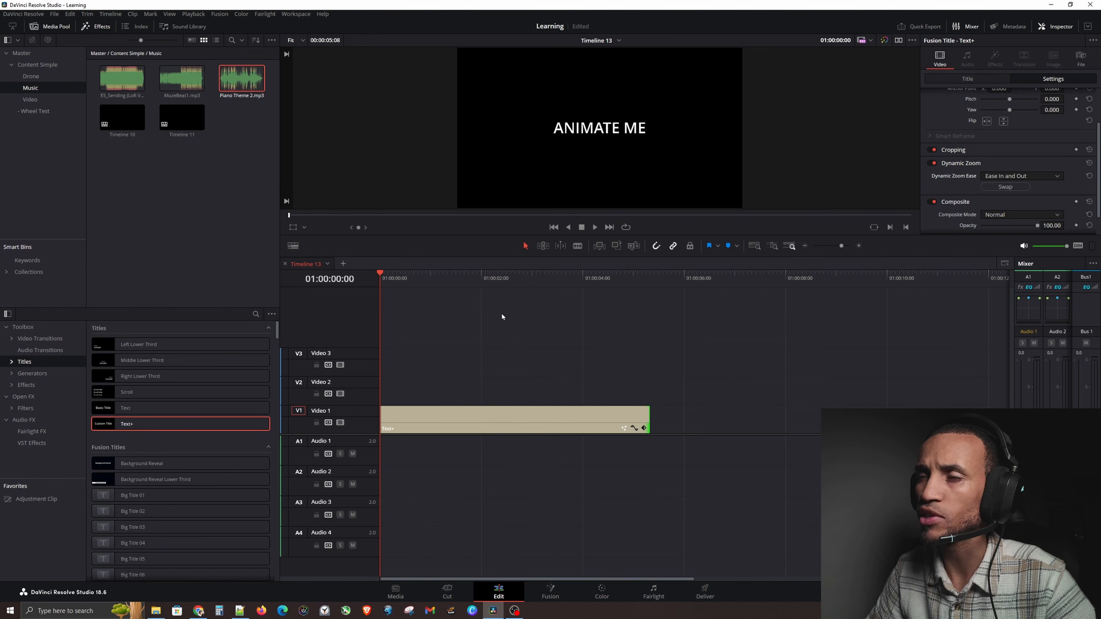
key("space")
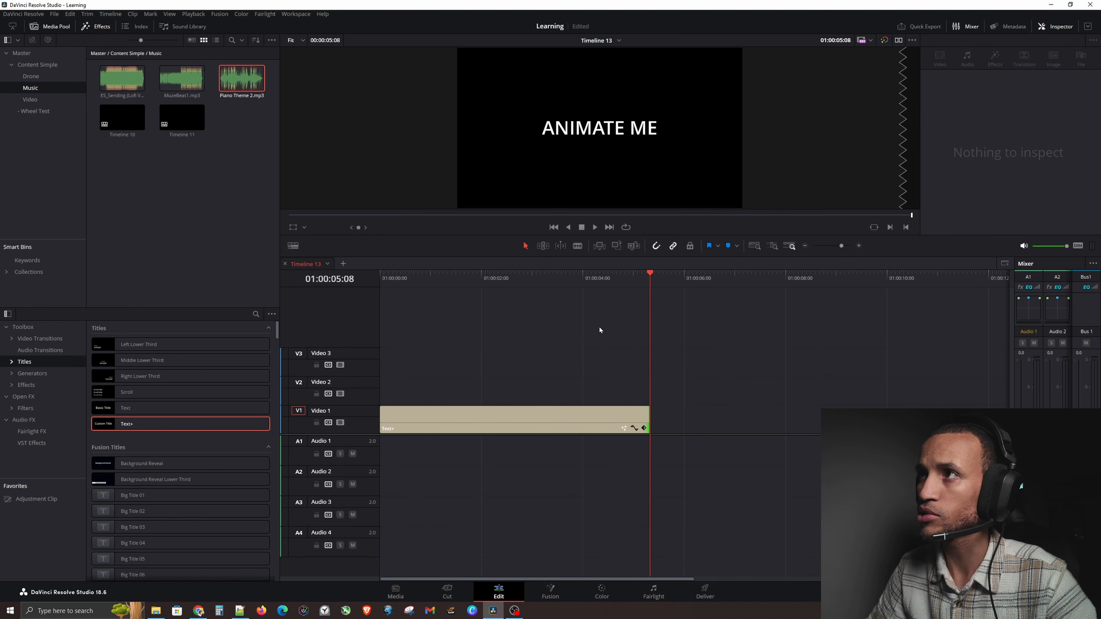
Step: Save the project and select the title clip on Video 1
key("ctrl+s")
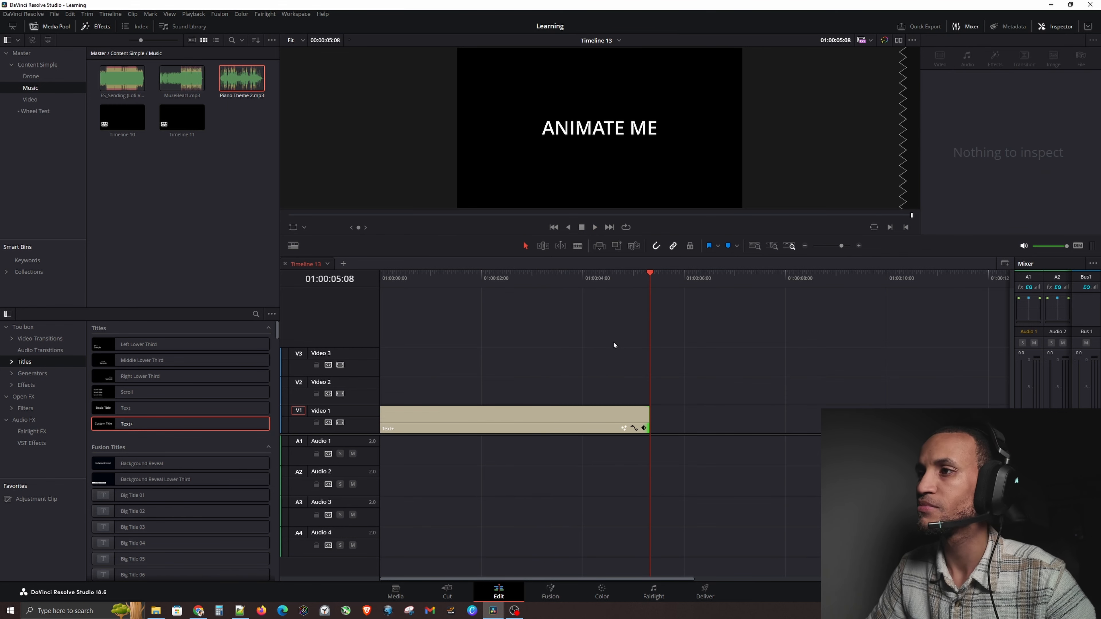
left_click(434, 418)
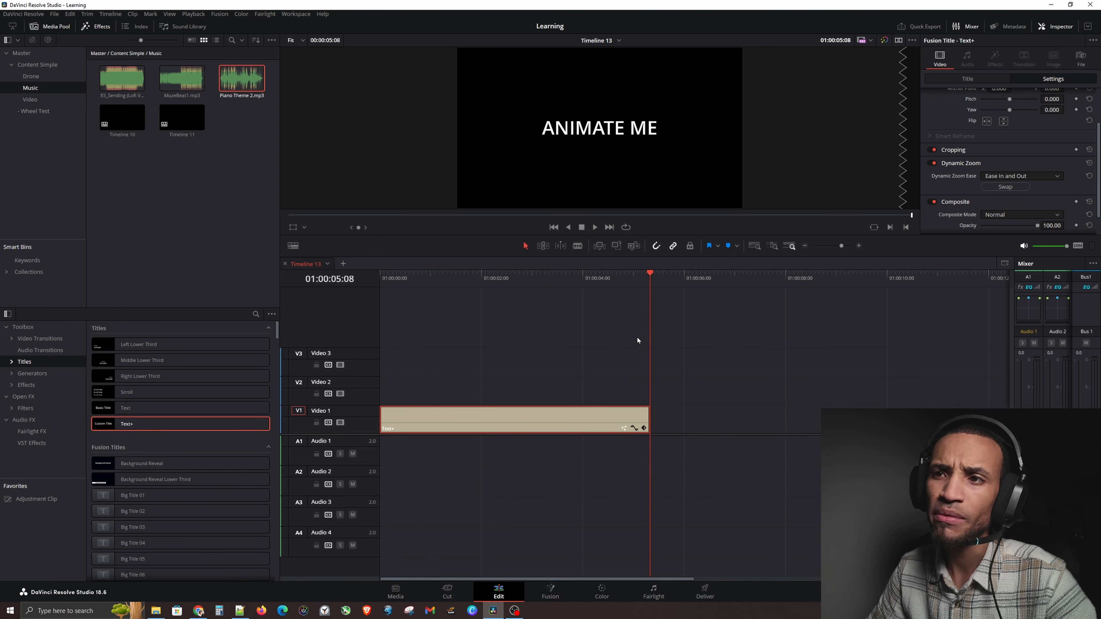
Step: Animate the title's Rotation Angle from 0.000 at 01:00:00:00 to -360.000 at the clip's end, 01:00:05:08
key("Home")
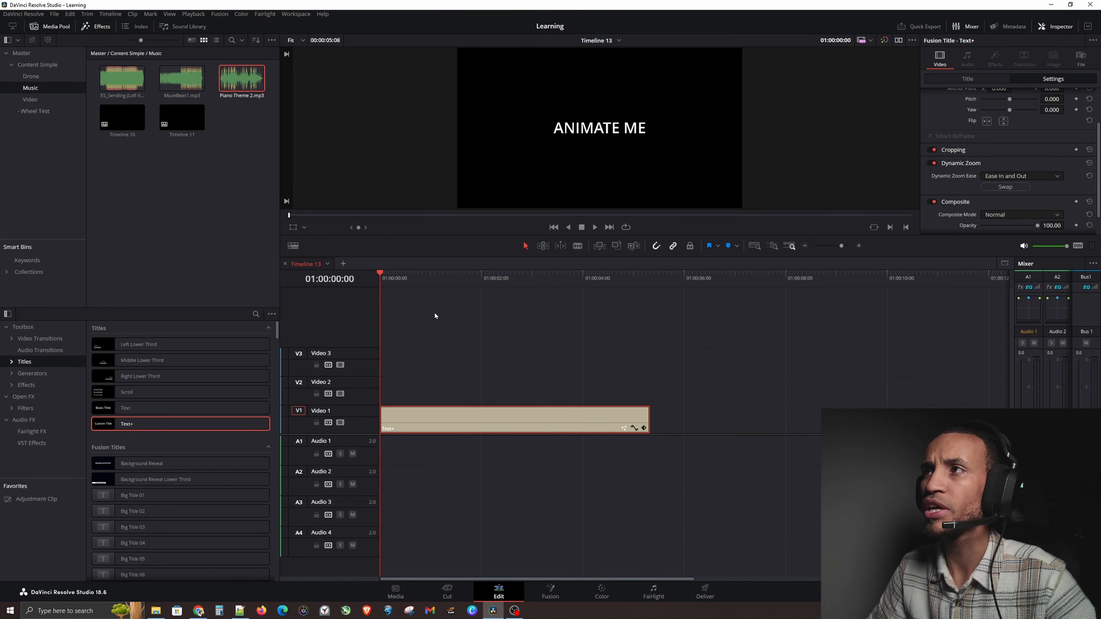
scroll(1033, 146, "up", 3)
left_click_drag(523, 278, 646, 281)
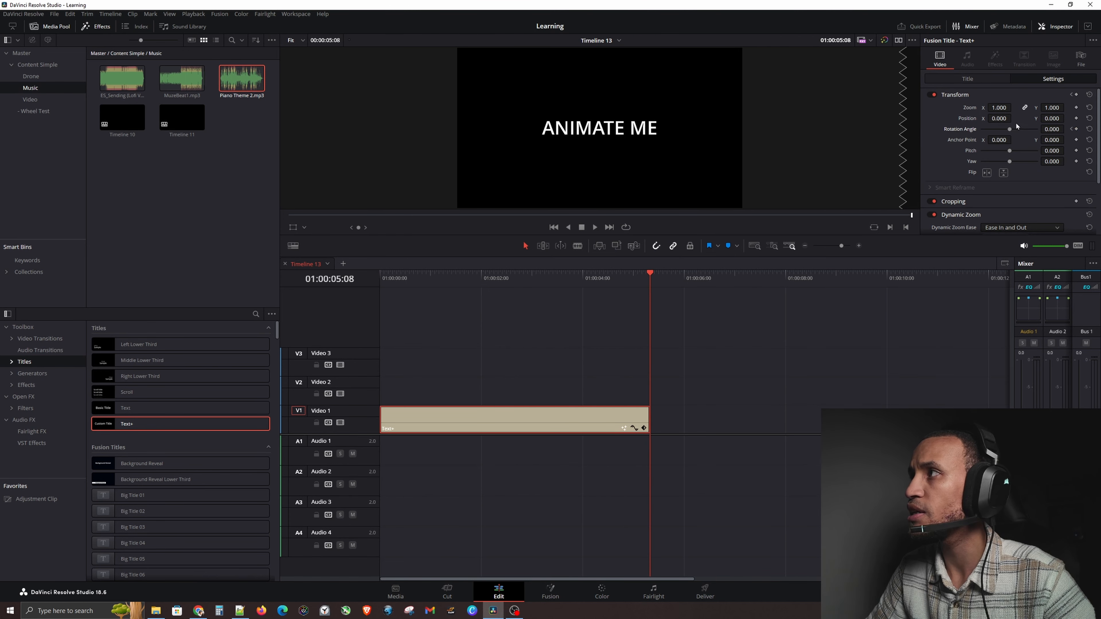
left_click_drag(1011, 129, 968, 139)
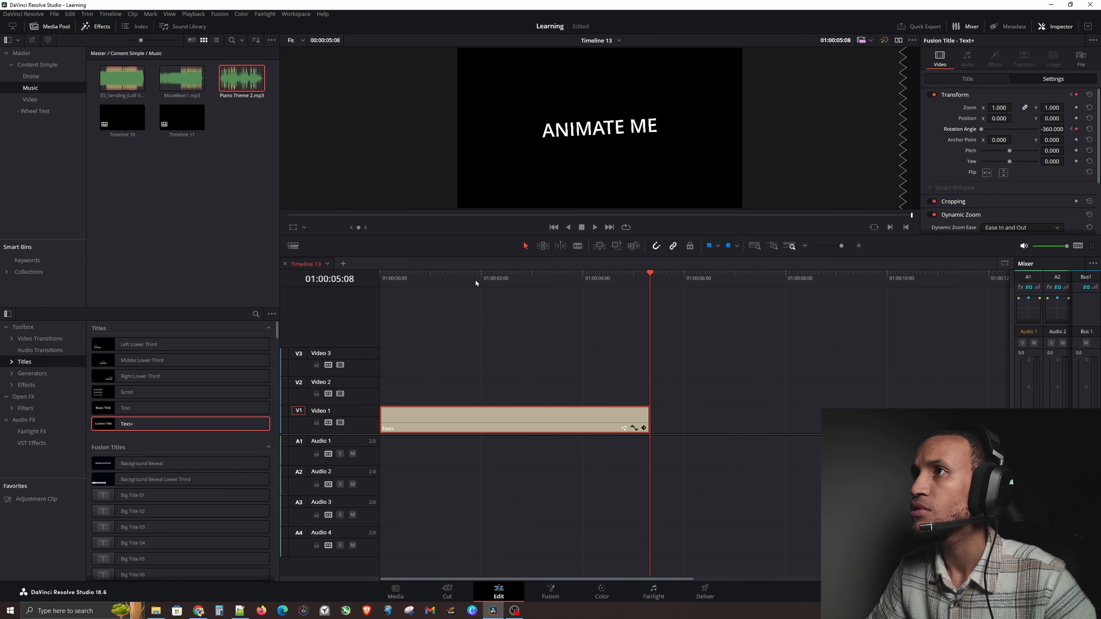
Step: Play the title's combined rotation and zoom from the timeline start, and return the playhead to 01:00:00:00
key("Home")
key("space")
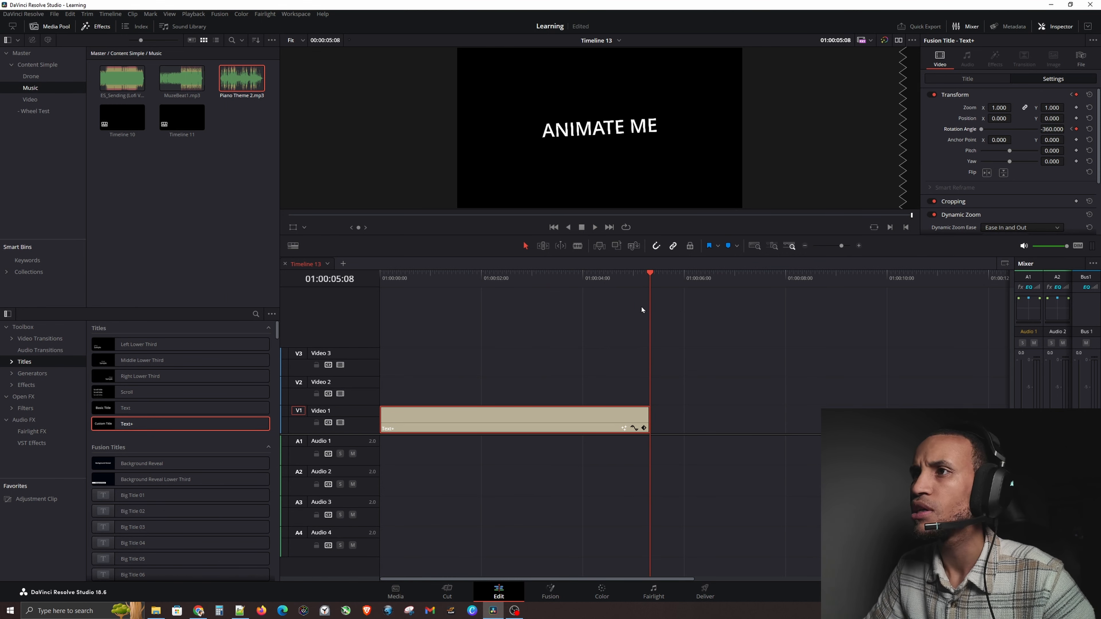
left_click(382, 281)
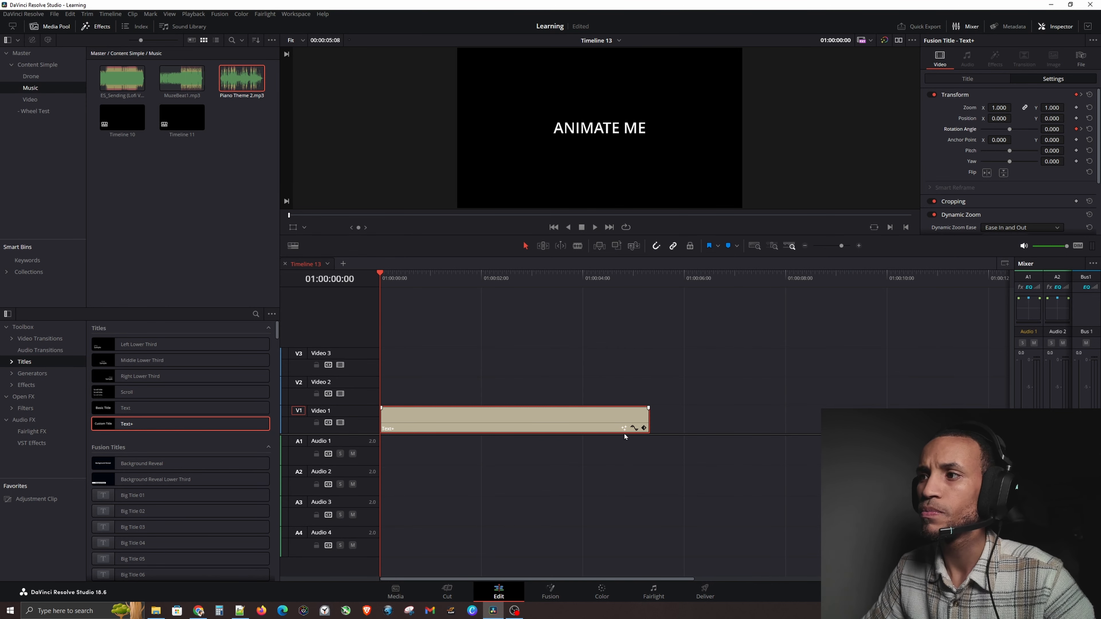
Step: Expand the title clip's Transform keyframes and Rotation Angle curve on the timeline, and review the list of parameters available as curves
left_click(644, 429)
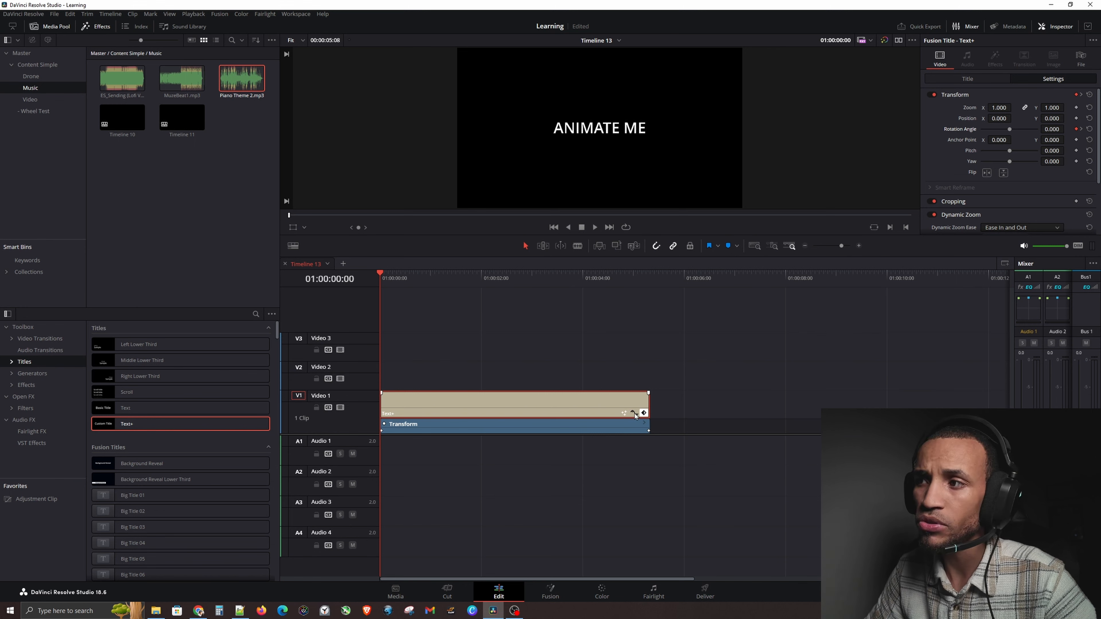
left_click(634, 413)
left_click(634, 414)
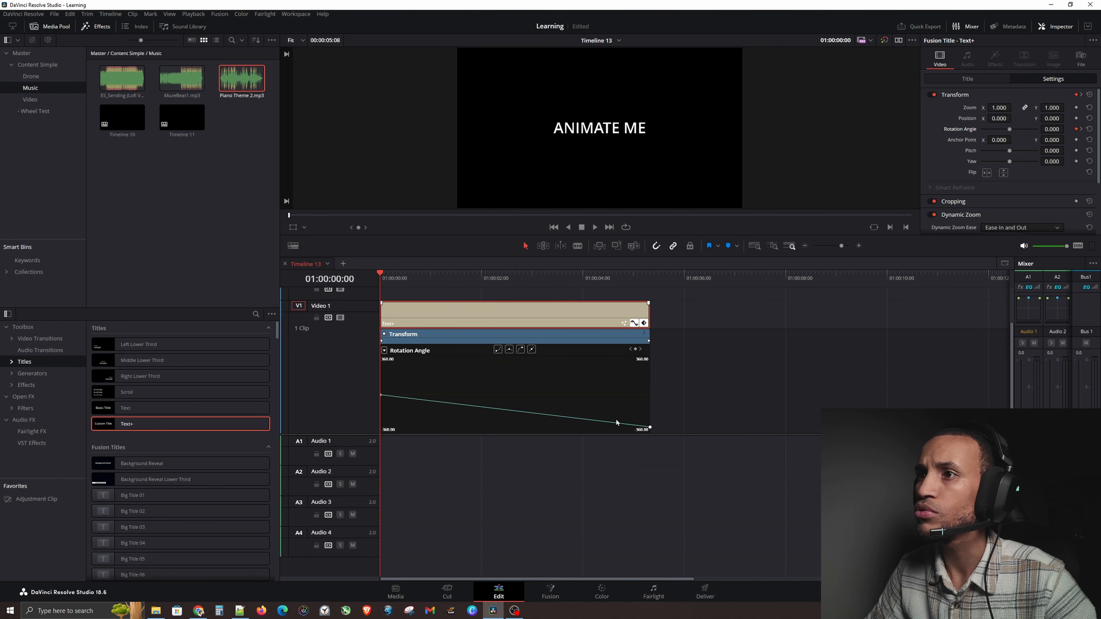
left_click(384, 350)
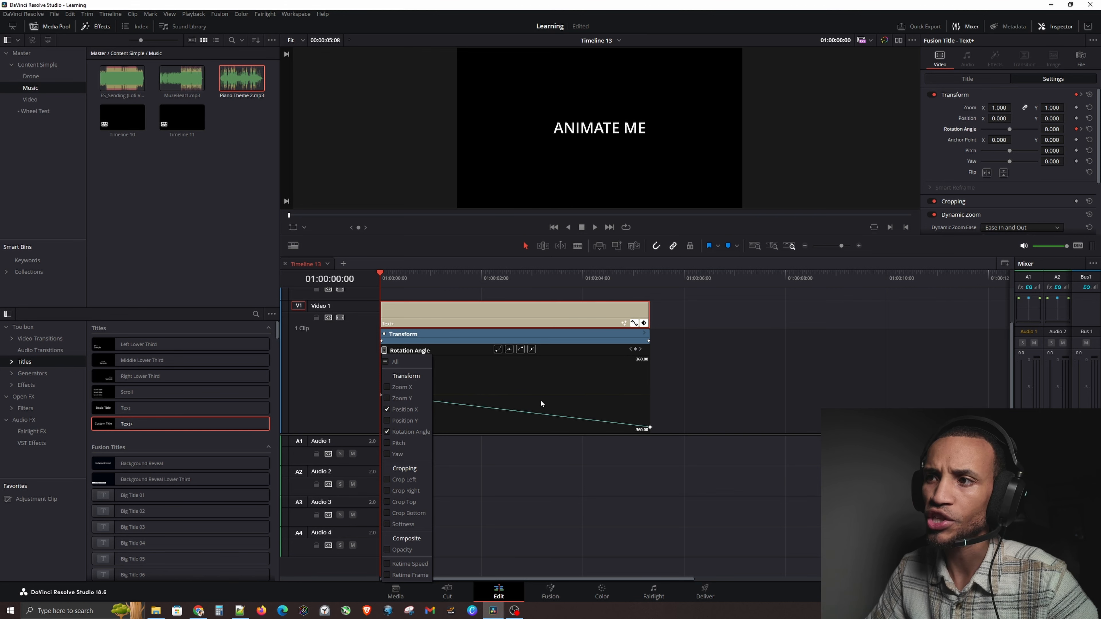
left_click(651, 475)
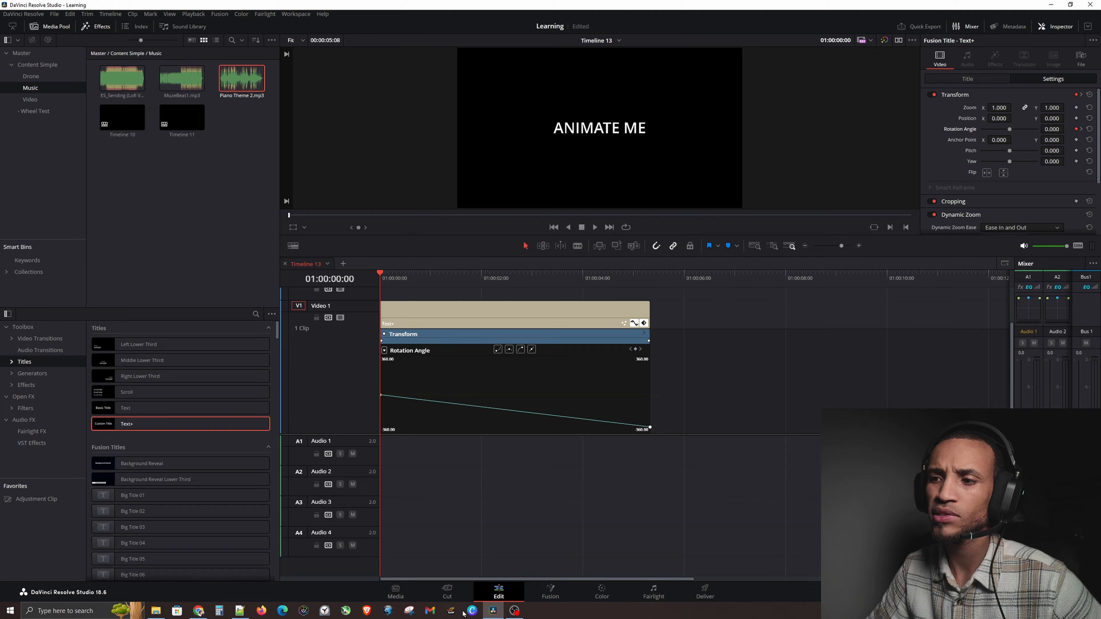
Step: Switch to the Progress Plan document in Google Docs in Chrome
left_click(199, 611)
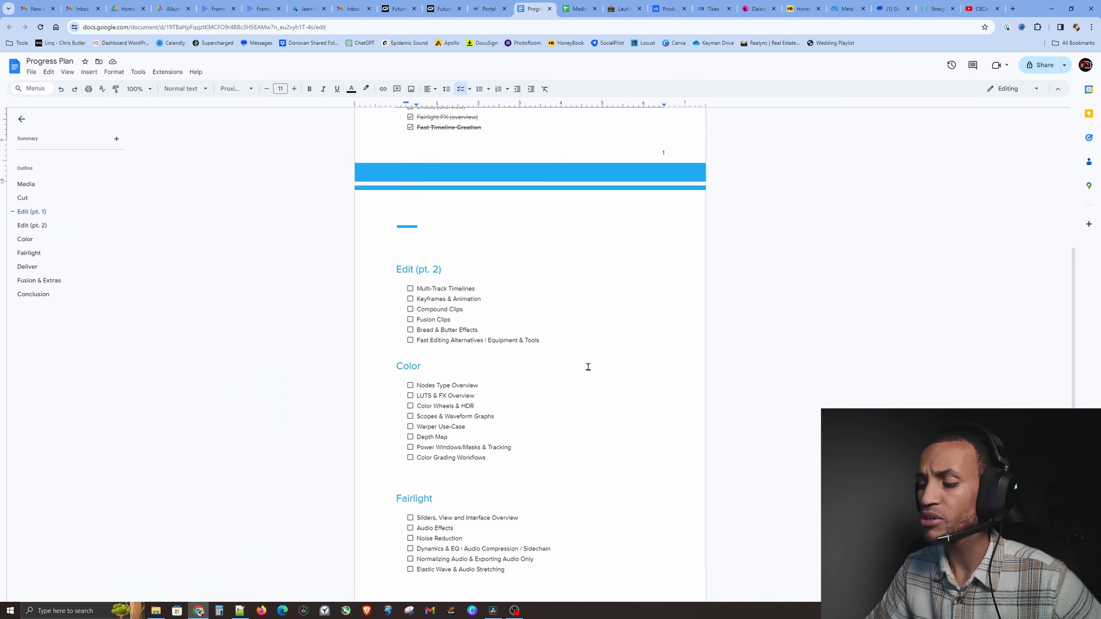